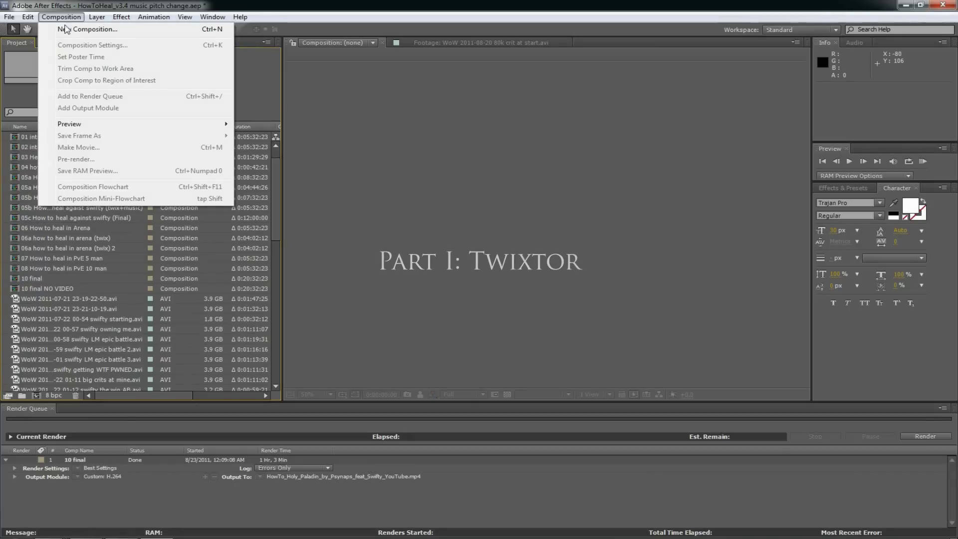
Step: Start a new composition and name it "Slow Motion with Twixtor"
left_click(69, 30)
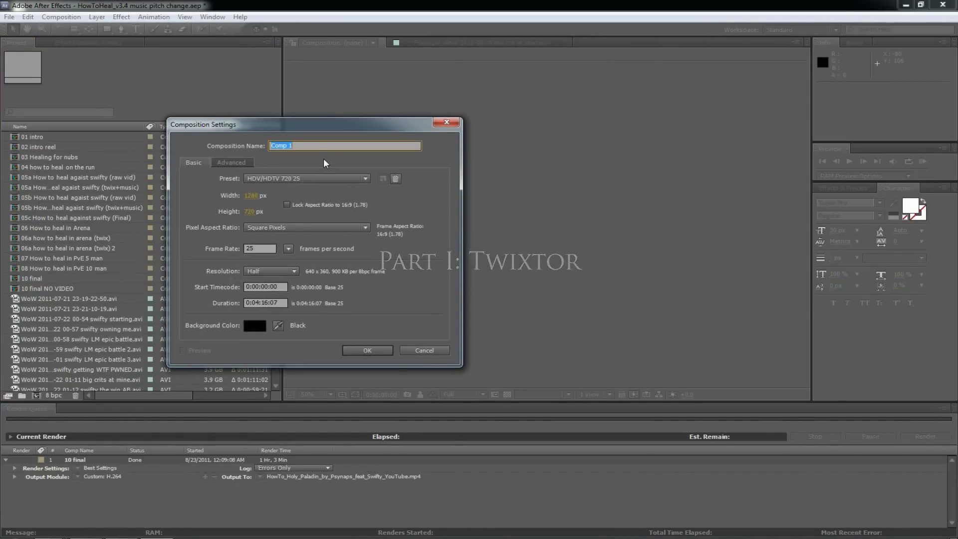
type("Slow Motion wi")
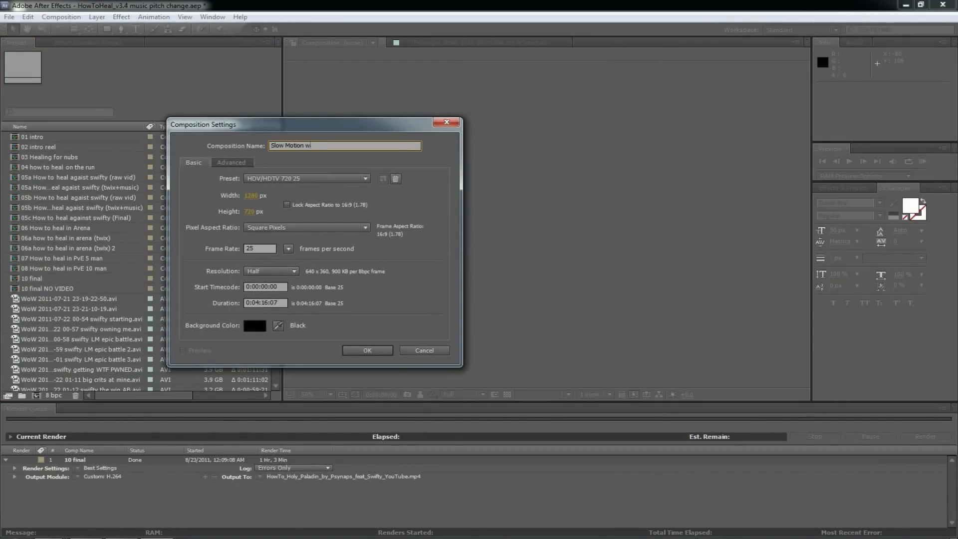
type("th Twixtor")
Step: Create the composition from the HDV/HDTV 720 29.97 preset, with a 30 fps frame rate and Full resolution
left_click(323, 179)
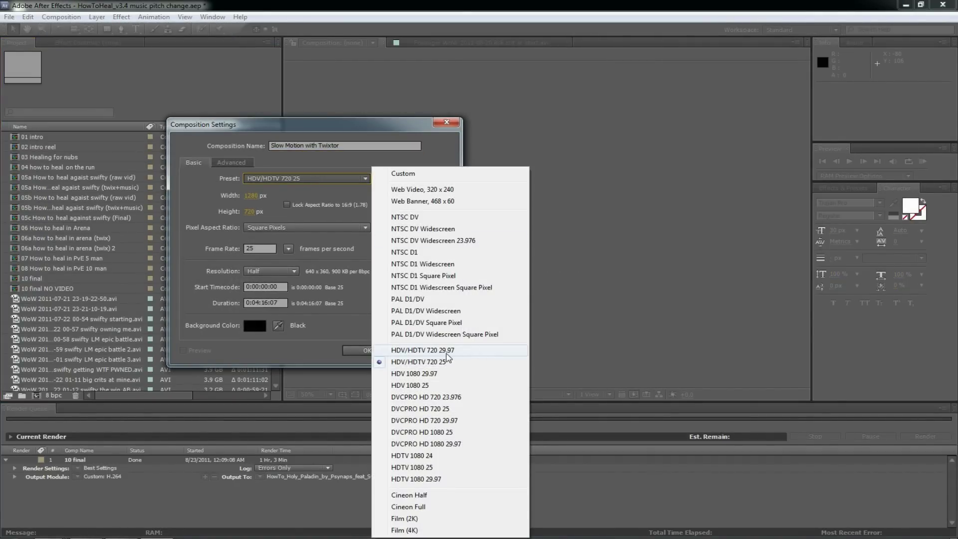
left_click(447, 351)
left_click(289, 249)
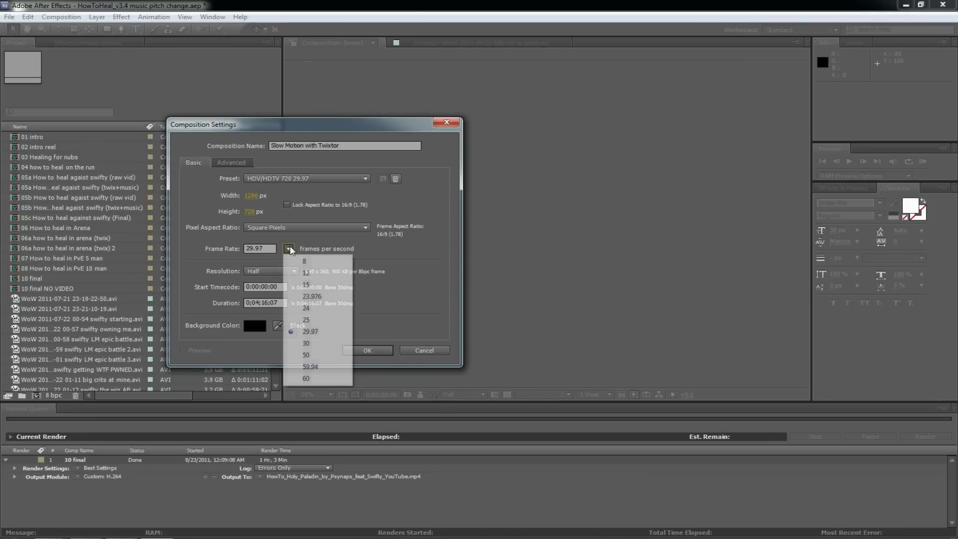
left_click(312, 344)
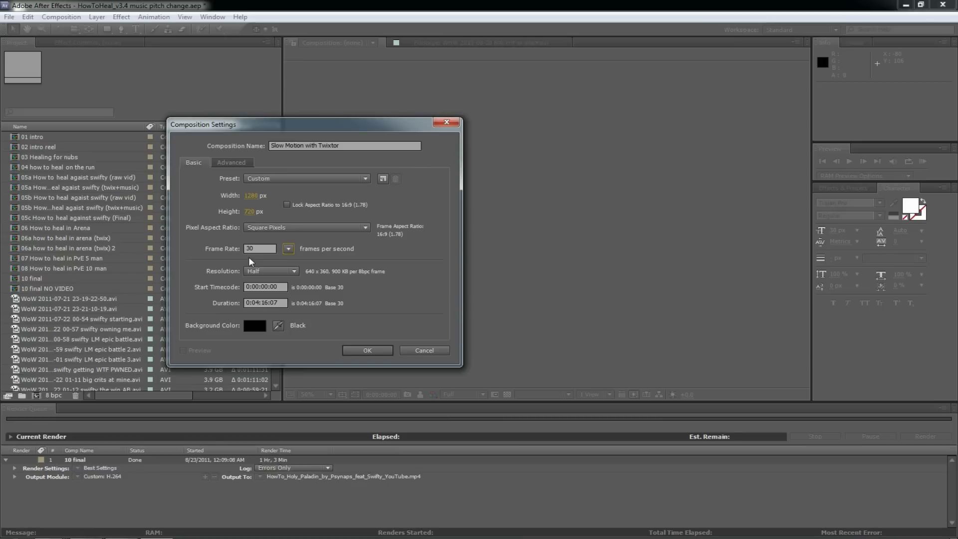
left_click(270, 271)
left_click(264, 284)
left_click(358, 350)
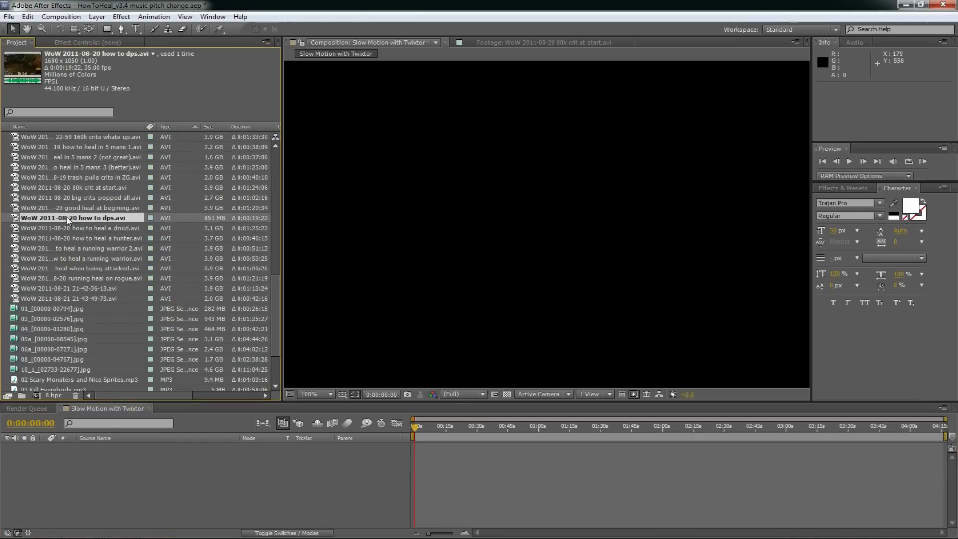
left_click(63, 207)
left_click(63, 199)
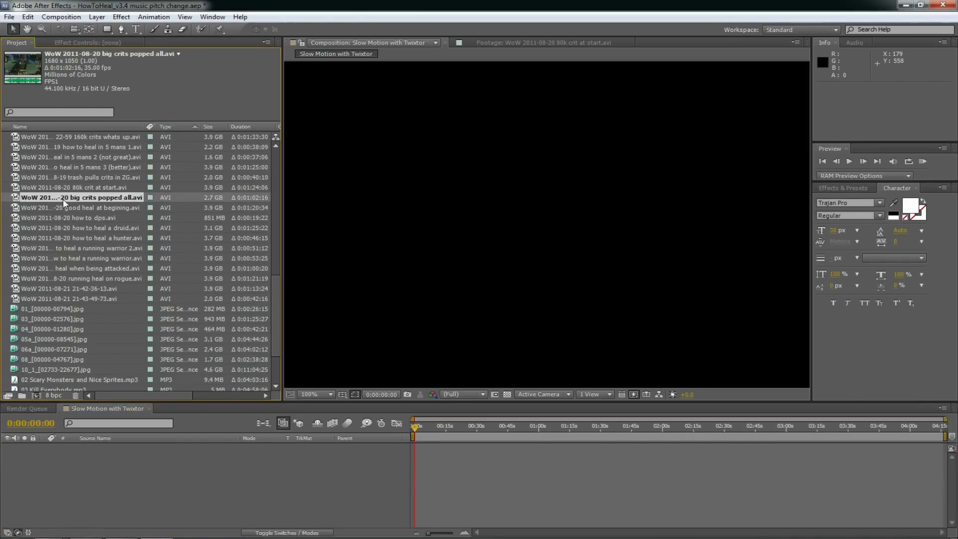
left_click(63, 187)
left_click_drag(65, 188, 116, 478)
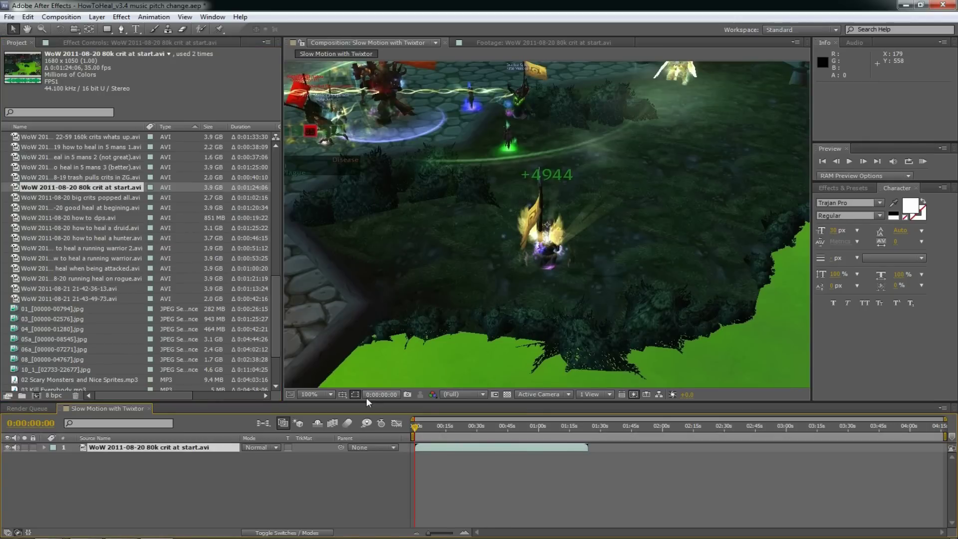
Step: Scale the footage layer to fit the composition frame
scroll(479, 315, "down", 2)
right_click(512, 271)
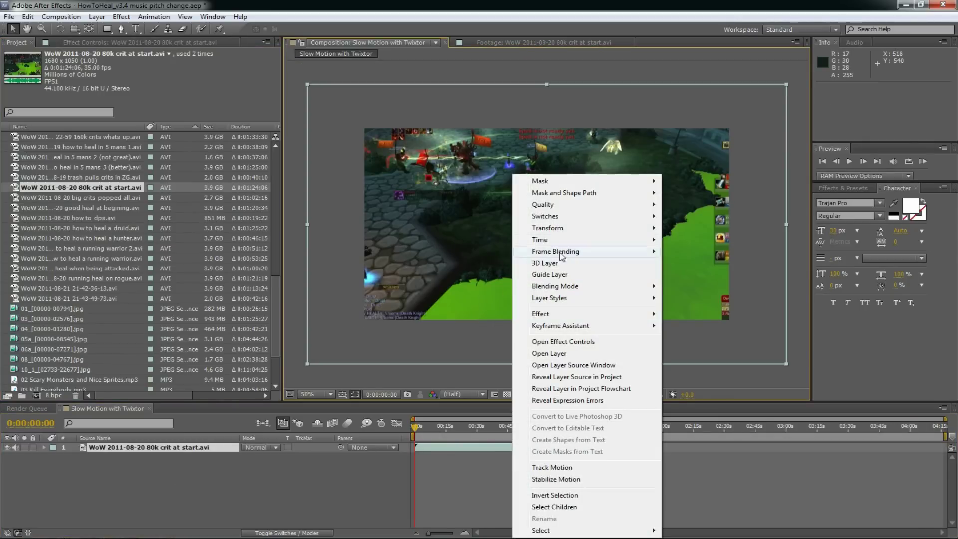
mouse_move(595, 229)
left_click(690, 359)
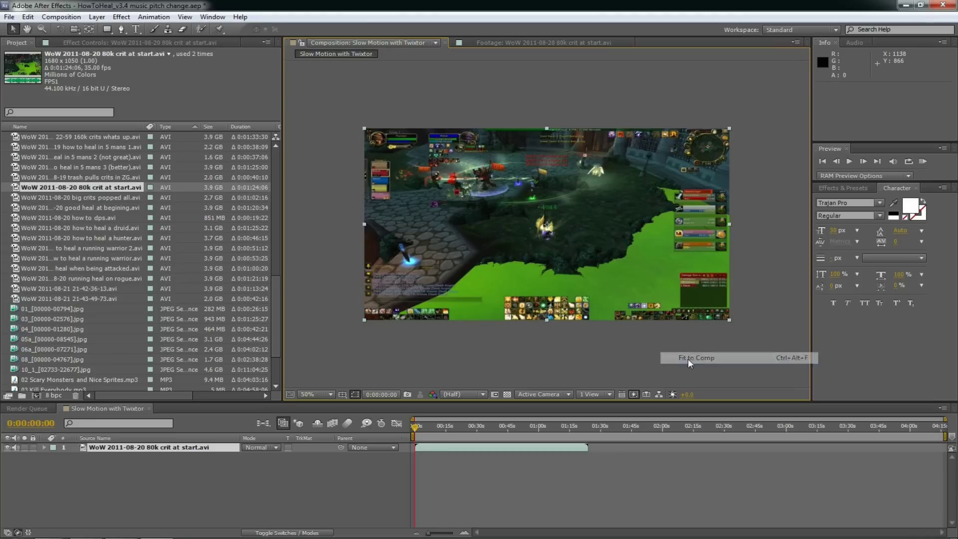
scroll(564, 246, "up", 2)
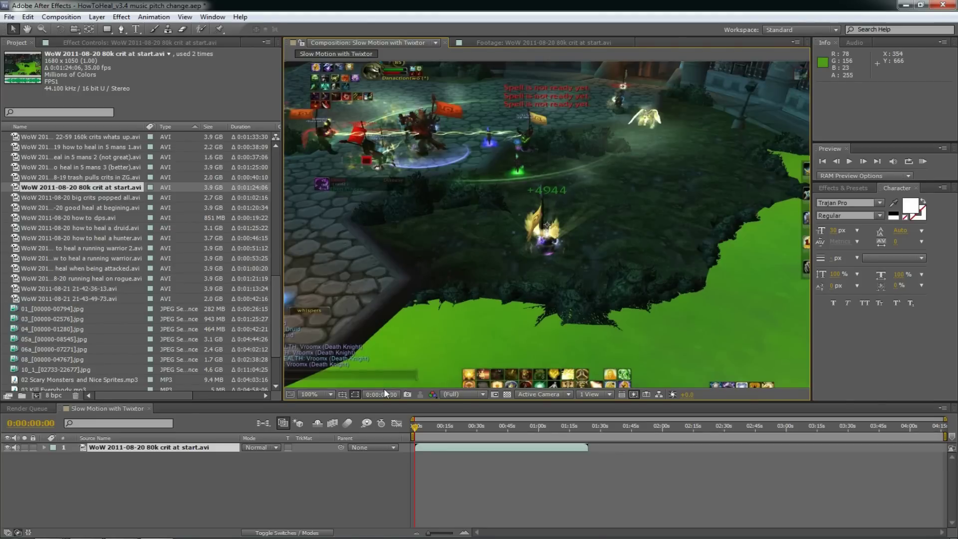
Step: Apply the RE:Vision Twixtor Pro effect to the footage layer
left_click(426, 448)
left_click(121, 17)
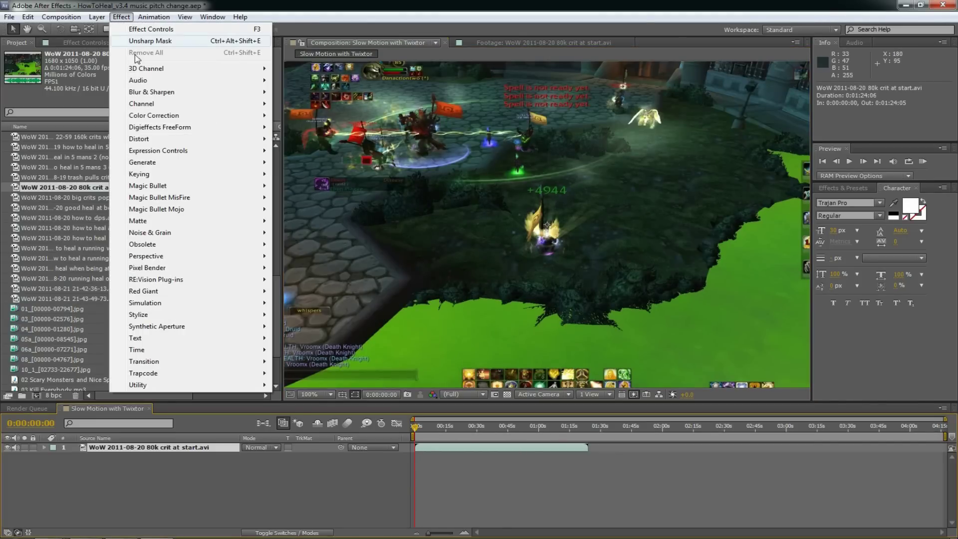
mouse_move(199, 278)
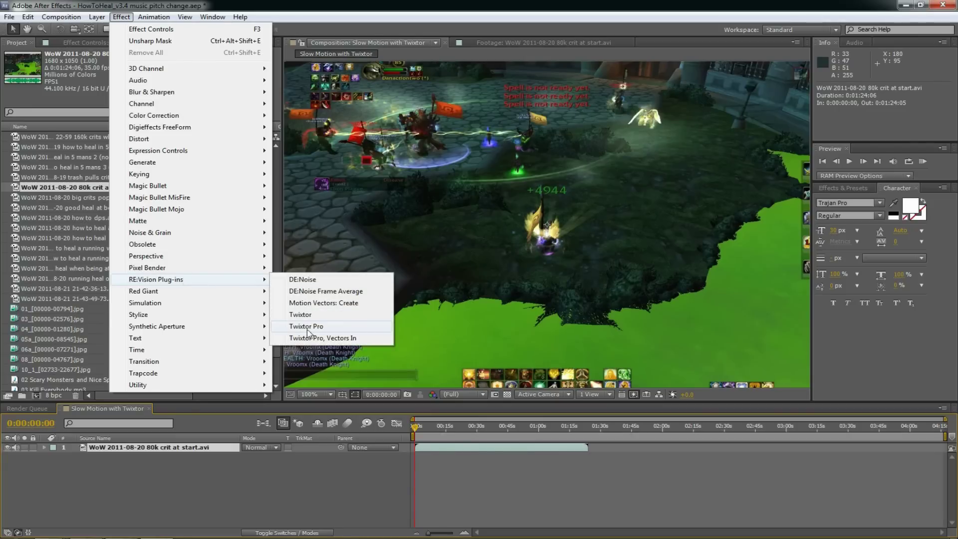
left_click(306, 327)
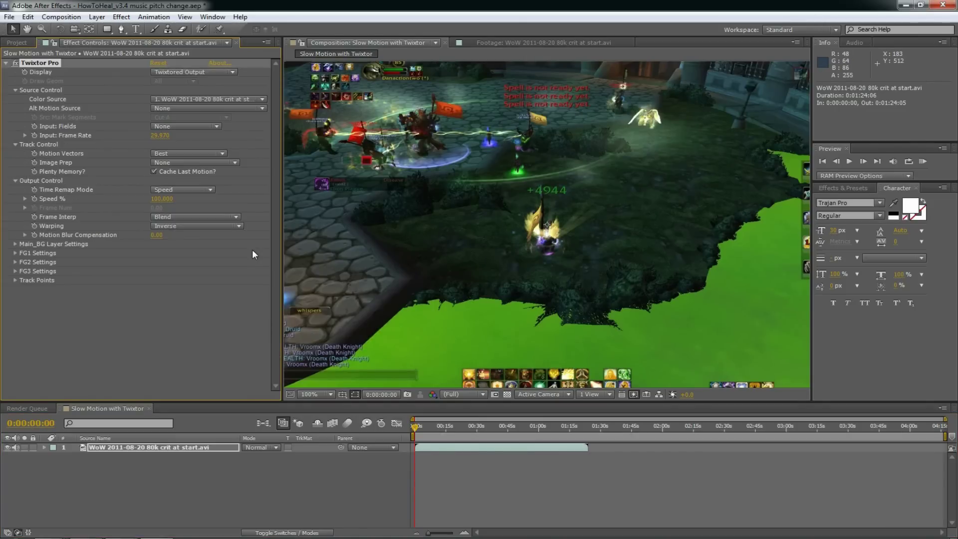
Step: Check the source clip's frame rate in the project and set Twixtor Pro's Input: Frame Rate to 35
left_click(161, 136)
left_click(16, 43)
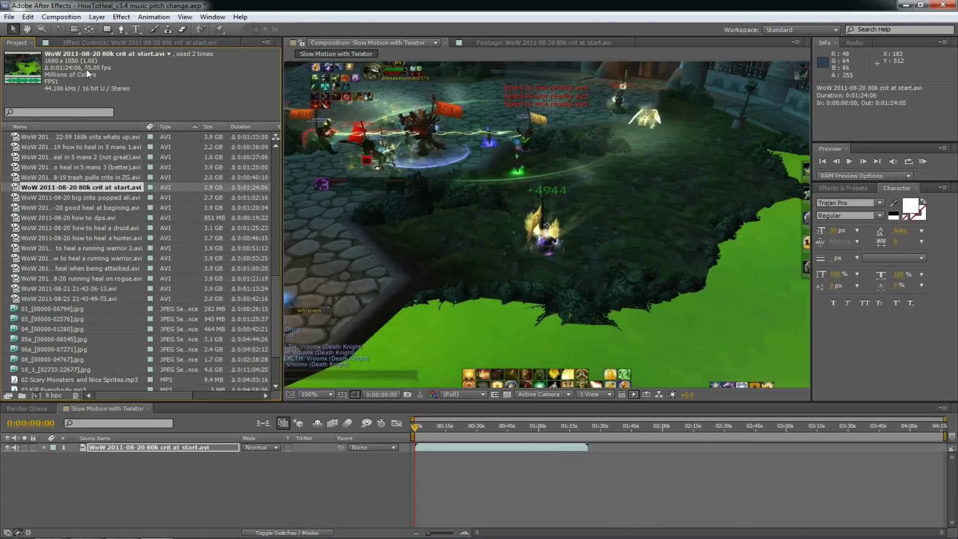
left_click(112, 42)
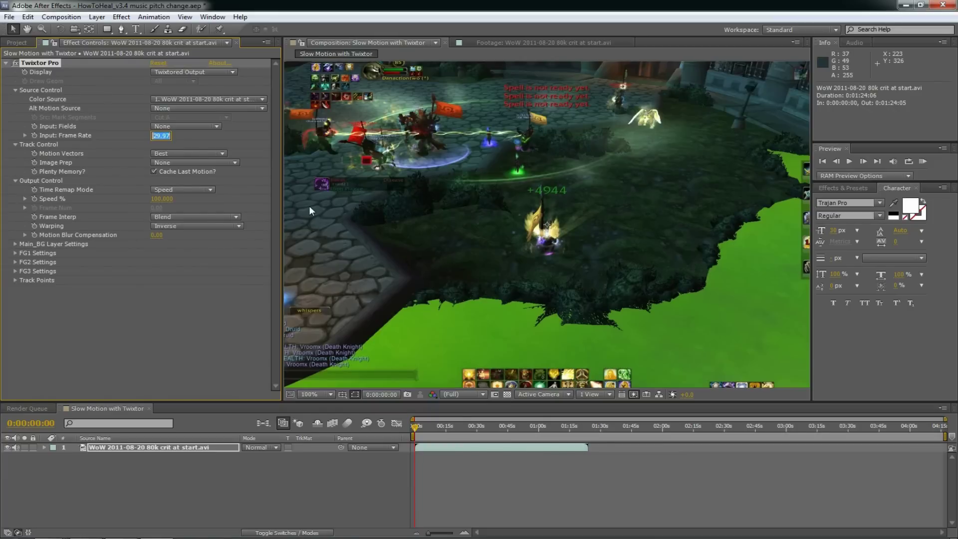
type("35")
key("Return")
left_click(18, 43)
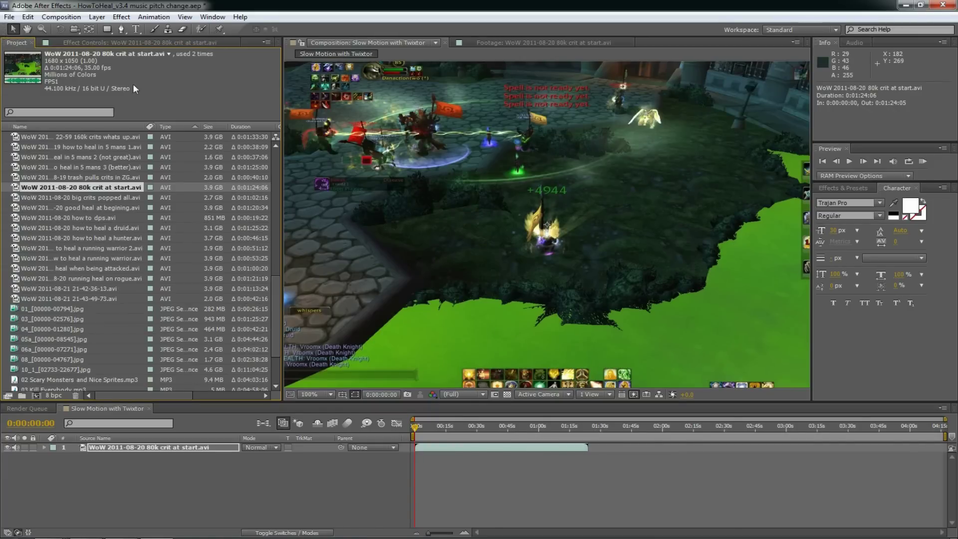
key("F3")
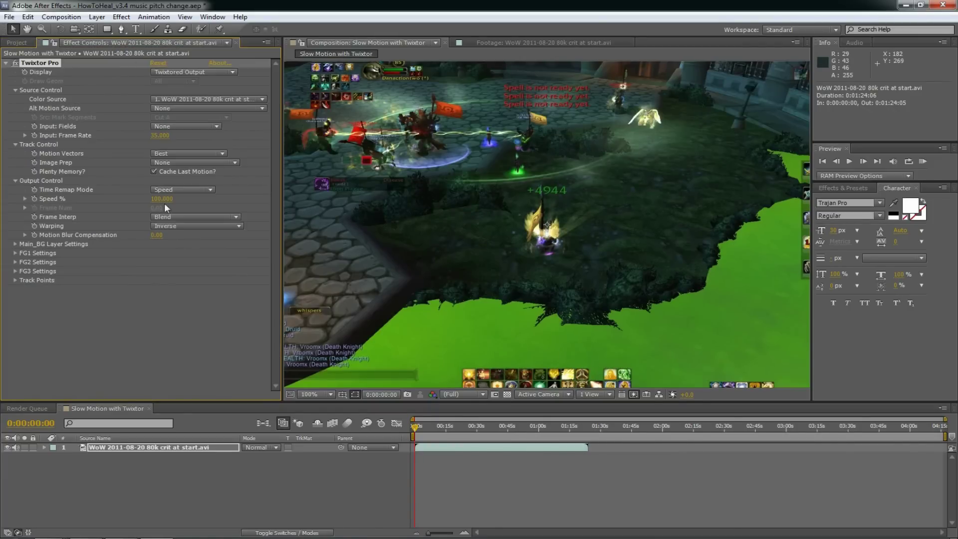
Step: Review Twixtor Pro's choices for Motion Vectors, Image Prep, Time Remap Mode, Speed %, Frame Interp and Warping
left_click(171, 152)
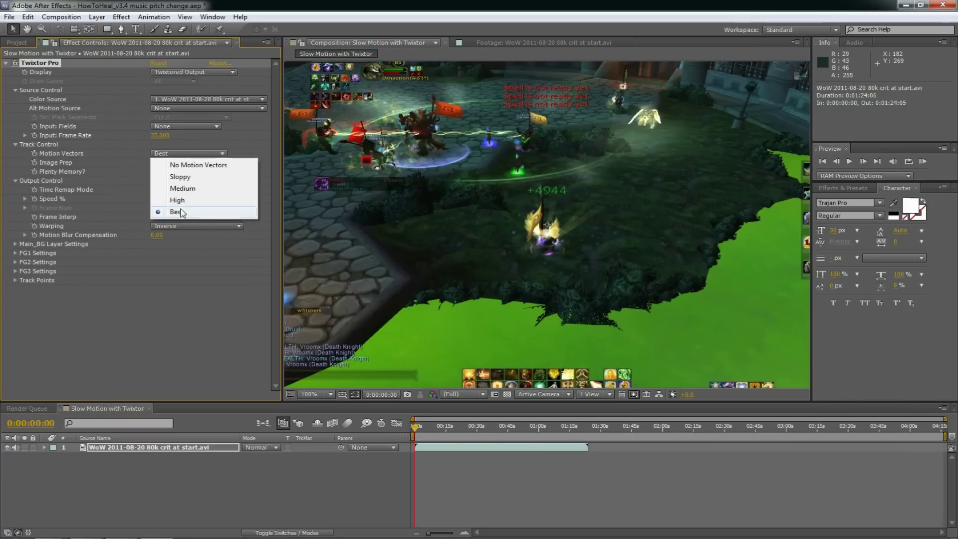
left_click(177, 207)
left_click(179, 163)
left_click(178, 174)
left_click(172, 189)
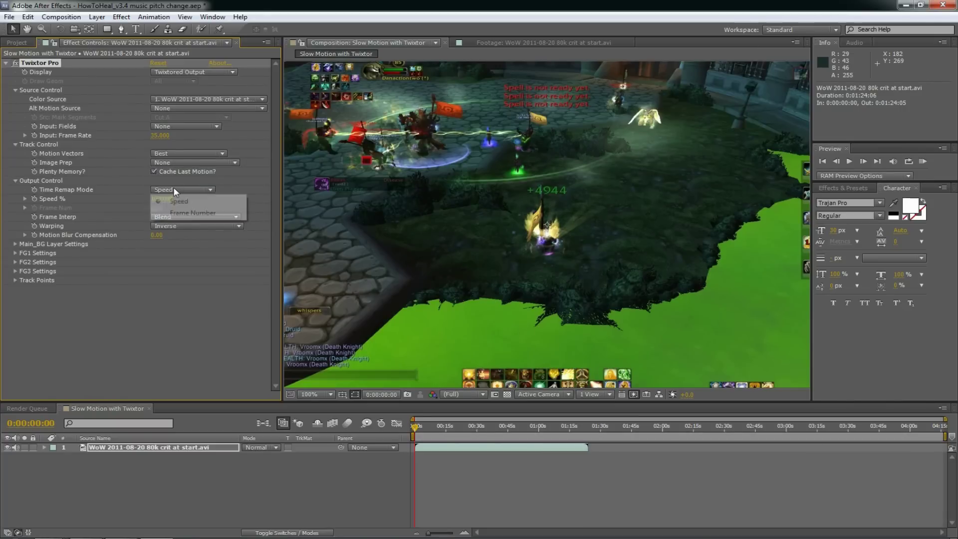
left_click(170, 203)
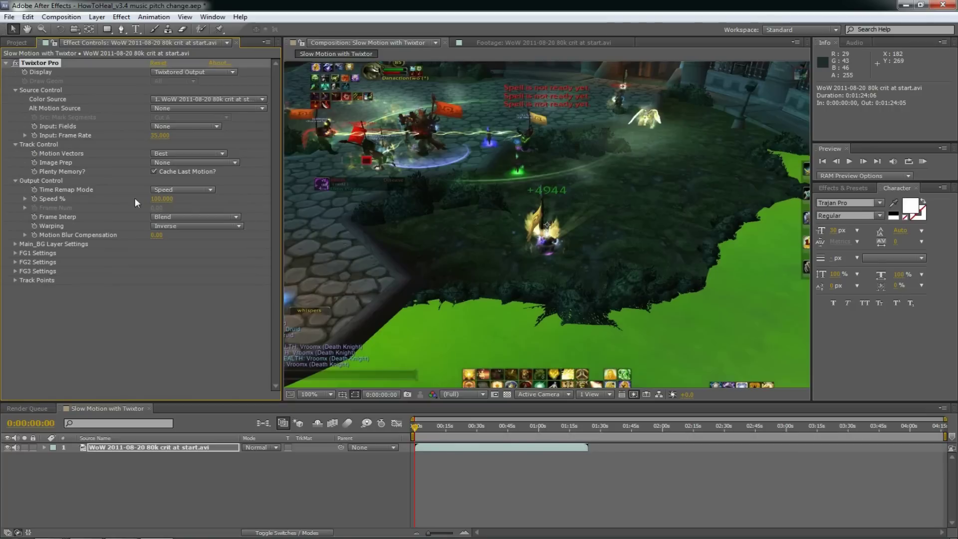
left_click(25, 199)
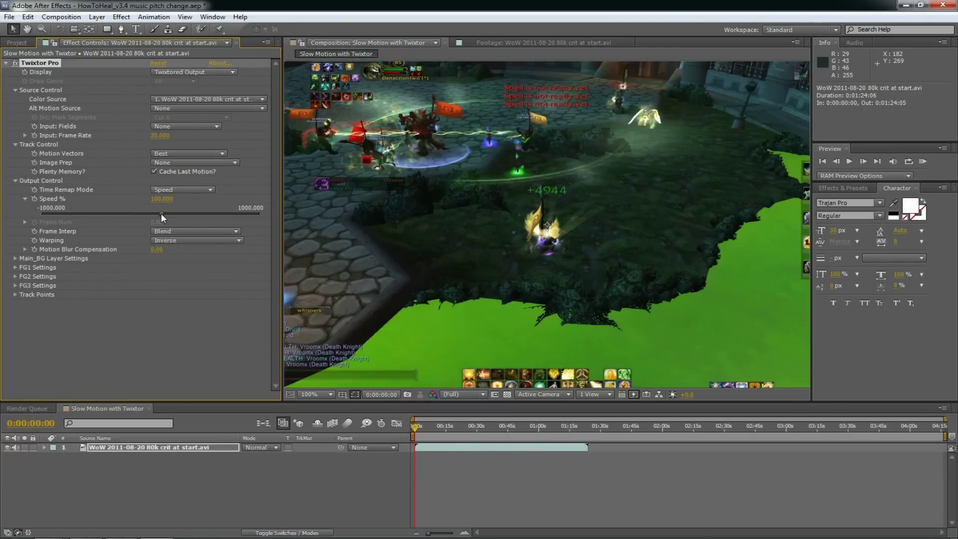
left_click(25, 198)
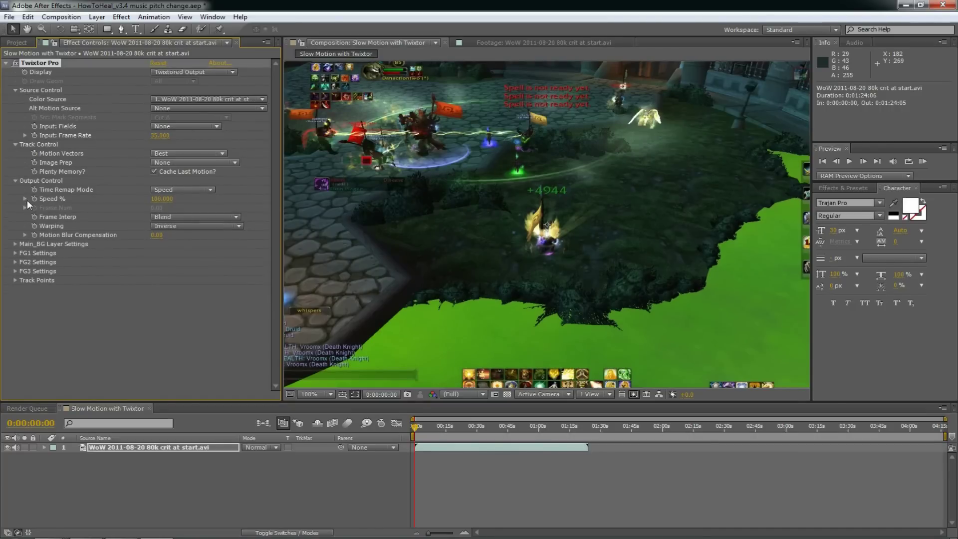
left_click(170, 218)
left_click(168, 229)
left_click(167, 229)
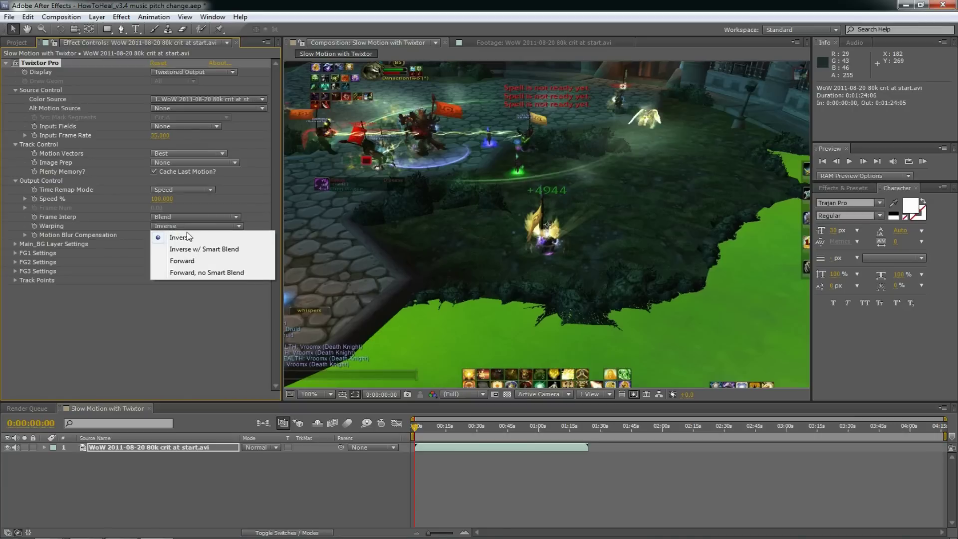
left_click(203, 241)
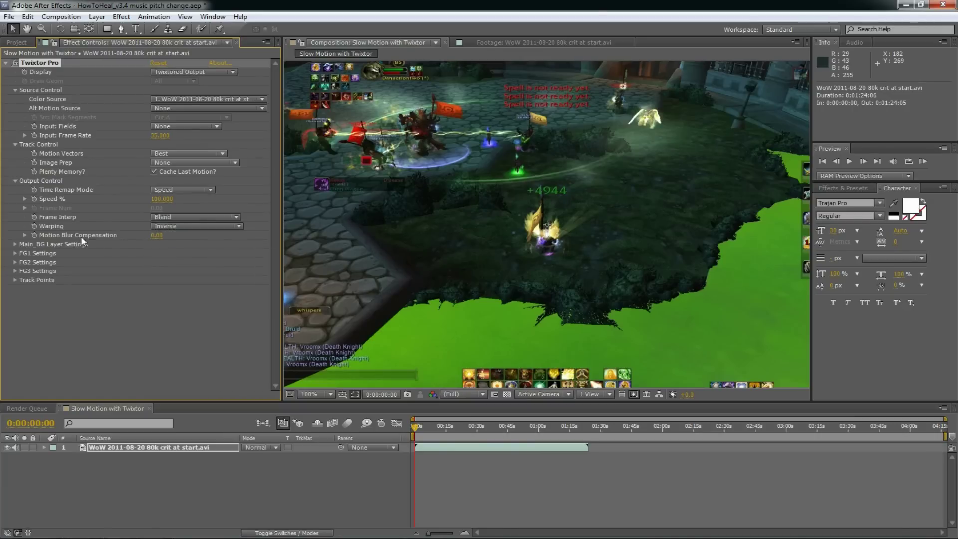
Step: Set Twixtor Pro's Motion Blur Compensation to 0.5 and its Speed % to 120
left_click(24, 235)
left_click(25, 235)
left_click(156, 235)
type(".5")
key("Return")
Step: Add a first Speed % keyframe at 0:00:04:21 and reveal the layer's keyframed properties in the timeline
left_click(423, 426)
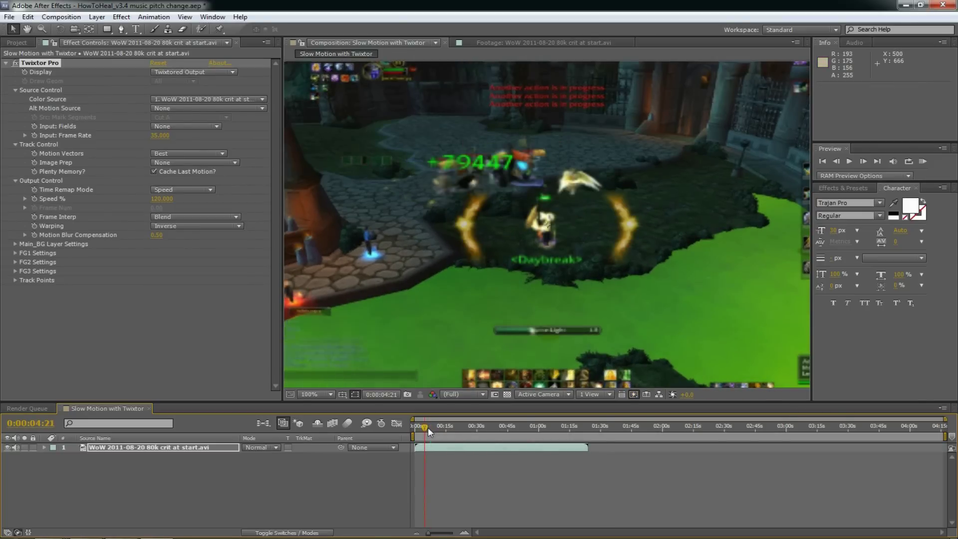
key("space")
left_click_drag(495, 237, 557, 259)
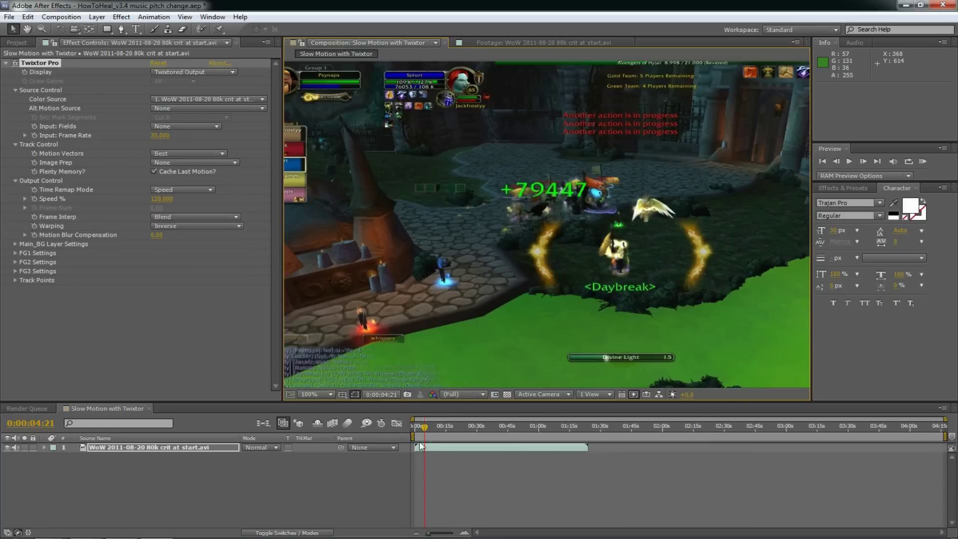
left_click(464, 534)
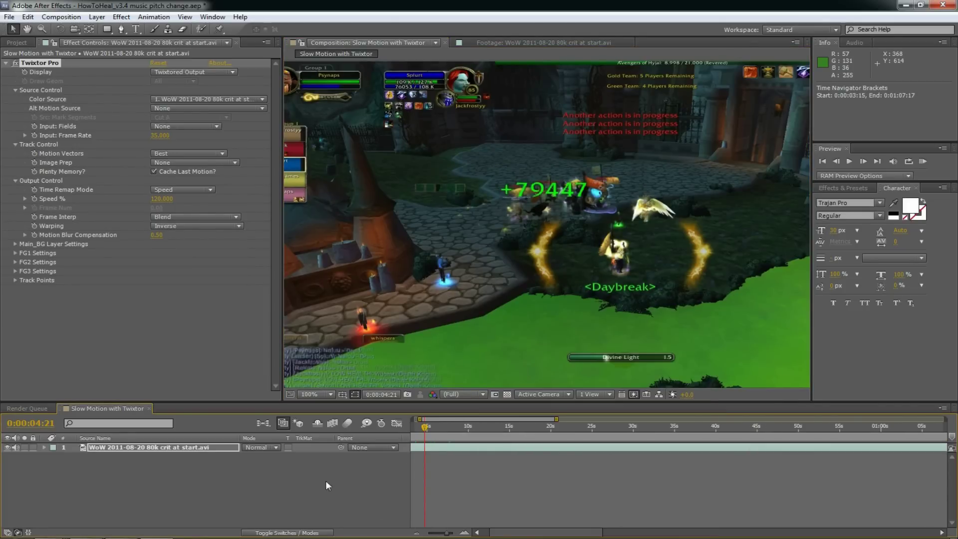
left_click(465, 533)
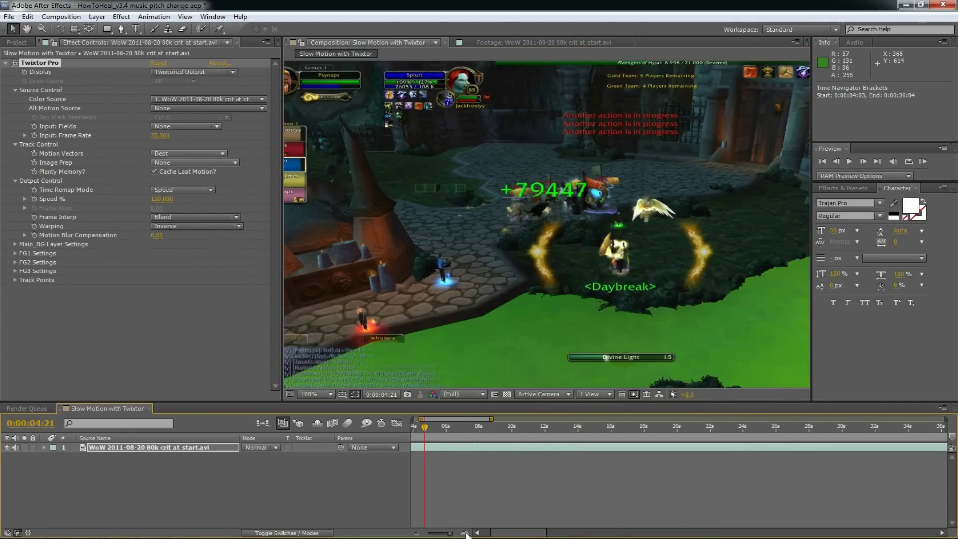
left_click(465, 533)
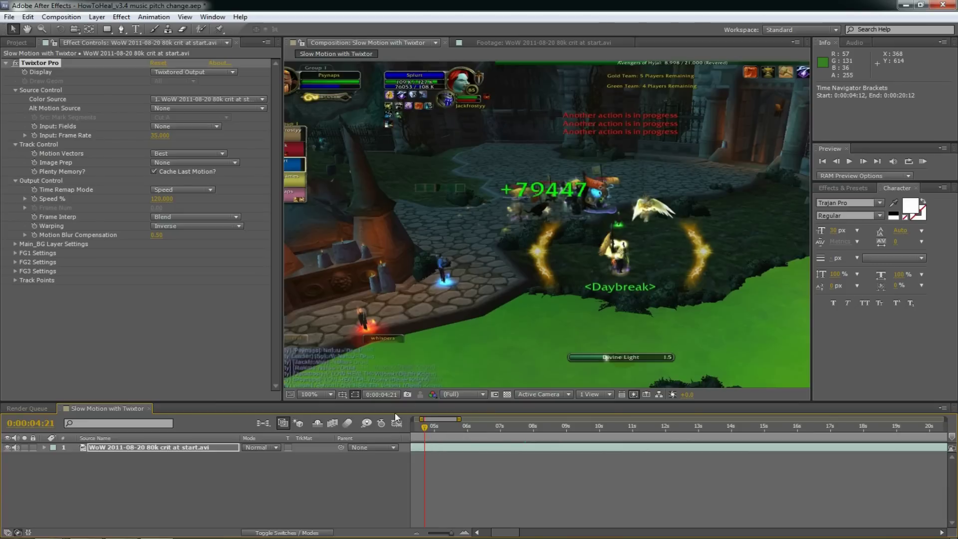
left_click(34, 198)
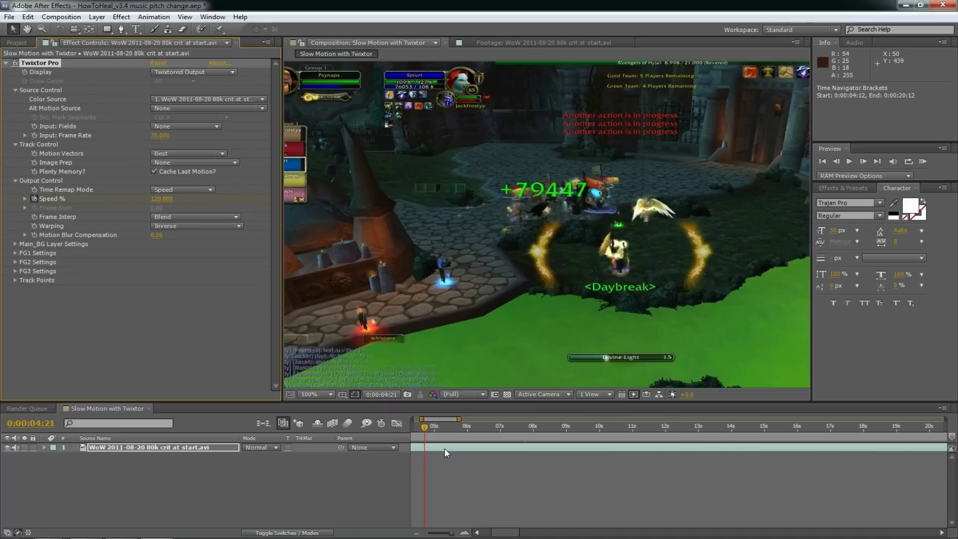
key("u")
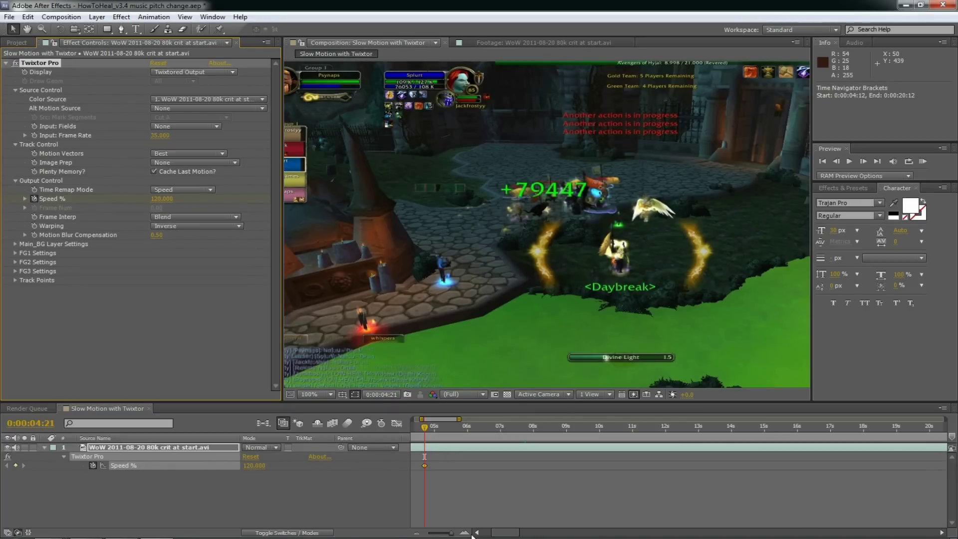
Step: Keyframe Twixtor Pro's Speed % to 5 one frame further on, at 0:00:04:22
left_click_drag(502, 533, 496, 533)
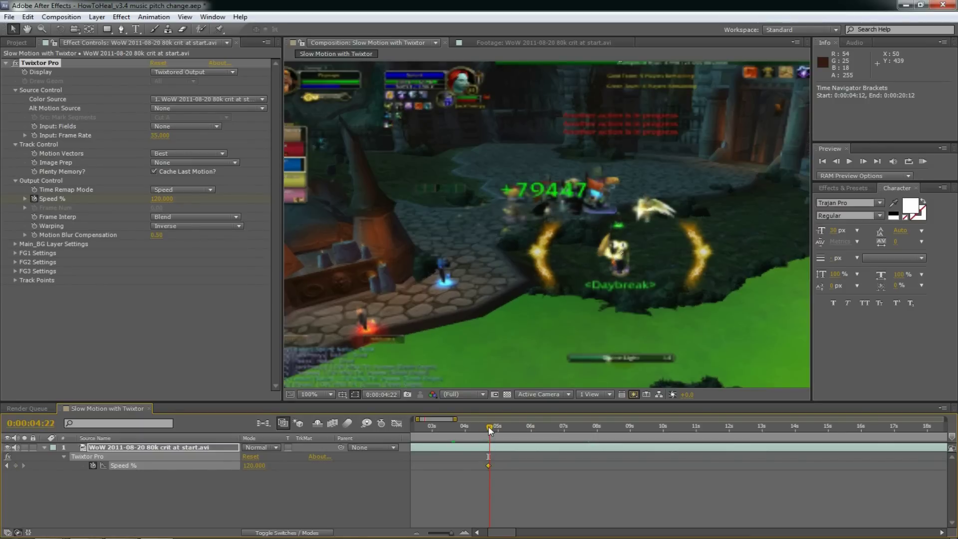
left_click(254, 465)
type("5")
key("Return")
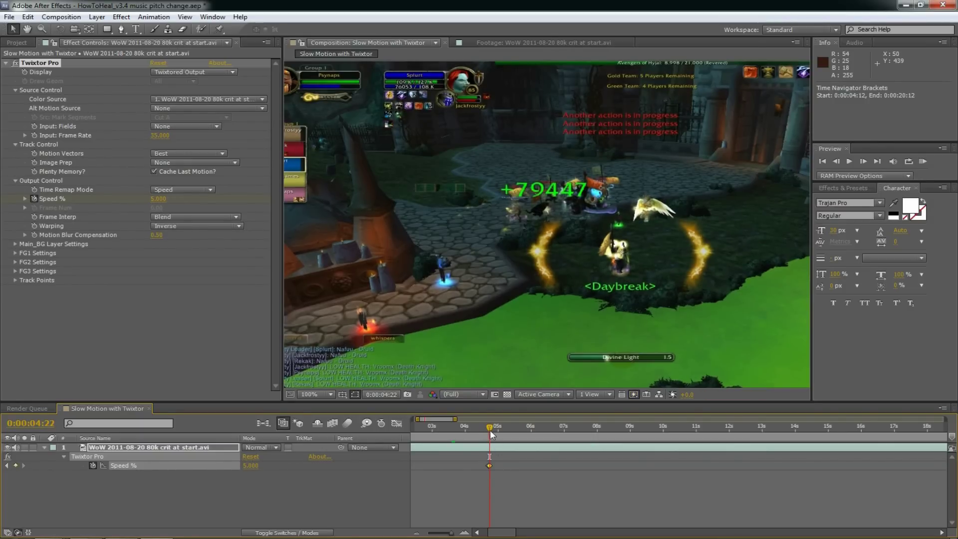
Step: Preview the slowed-down footage starting at 0:00:04:25, 0:00:04:29 and 0:00:05:02
left_click_drag(490, 428, 493, 428)
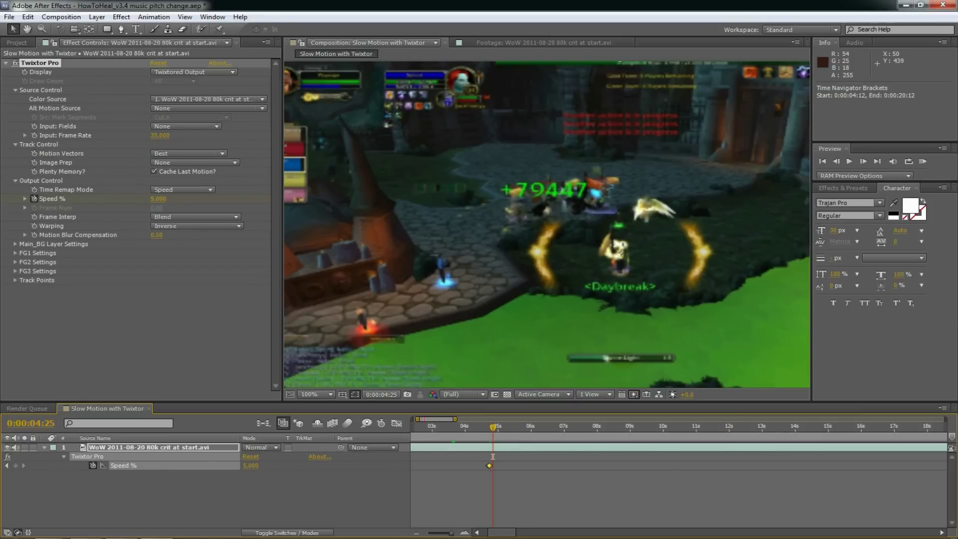
key("KP_0")
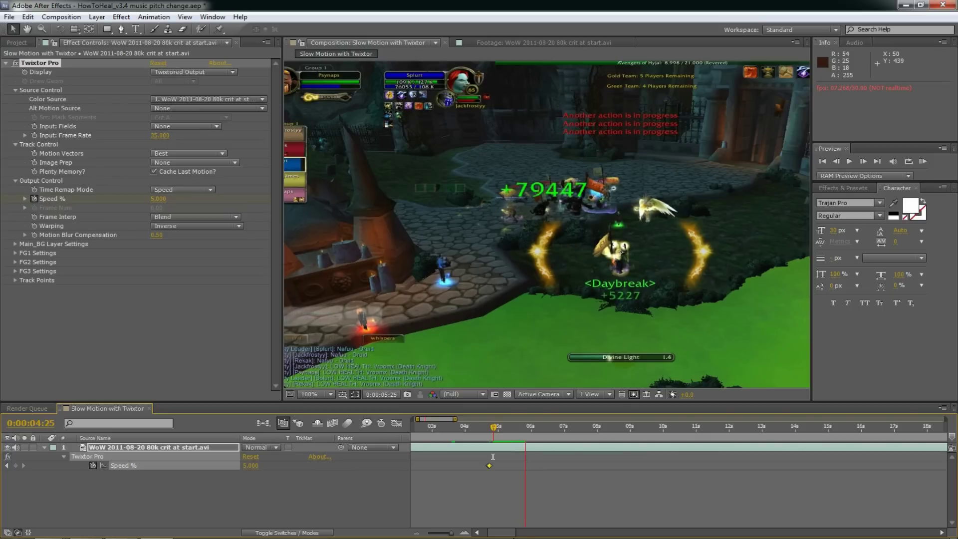
key("space")
left_click(498, 426)
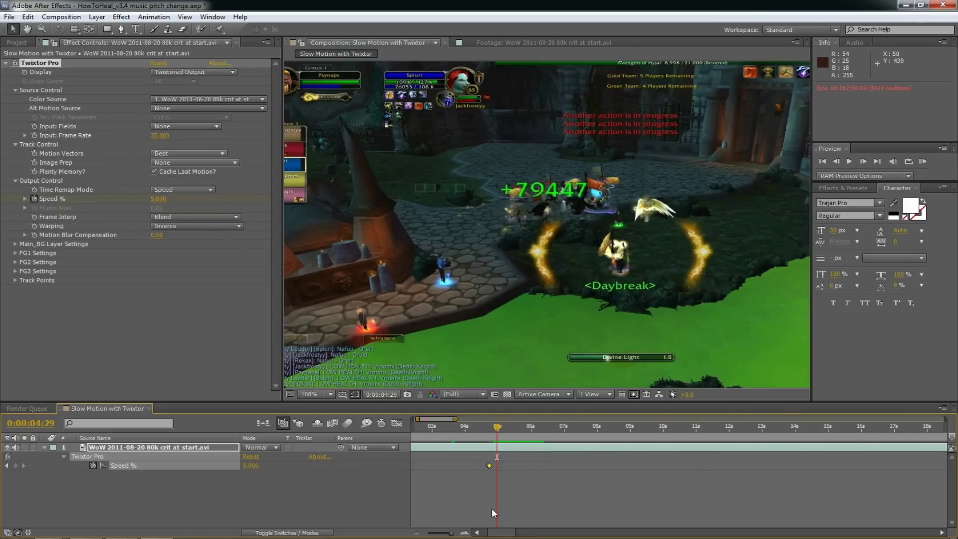
key("space")
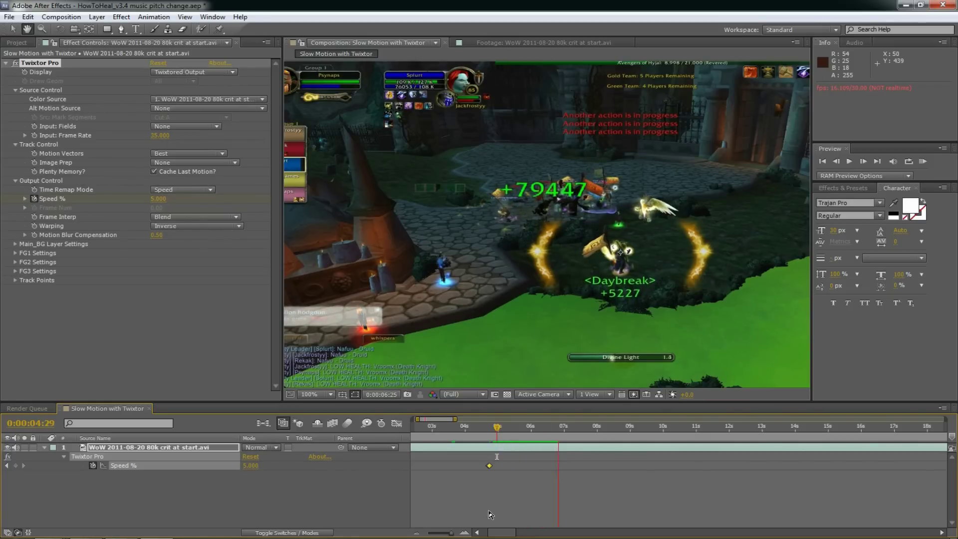
key("space")
left_click(500, 428)
key("space")
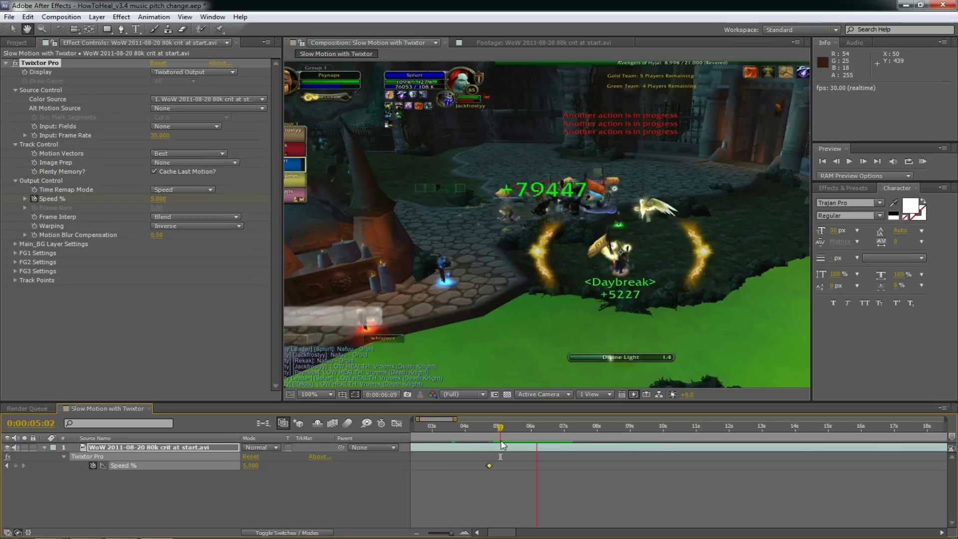
key("space")
Step: Keyframe Twixtor Pro's Speed % to 10 at 0:00:05:22
left_click_drag(500, 430, 522, 432)
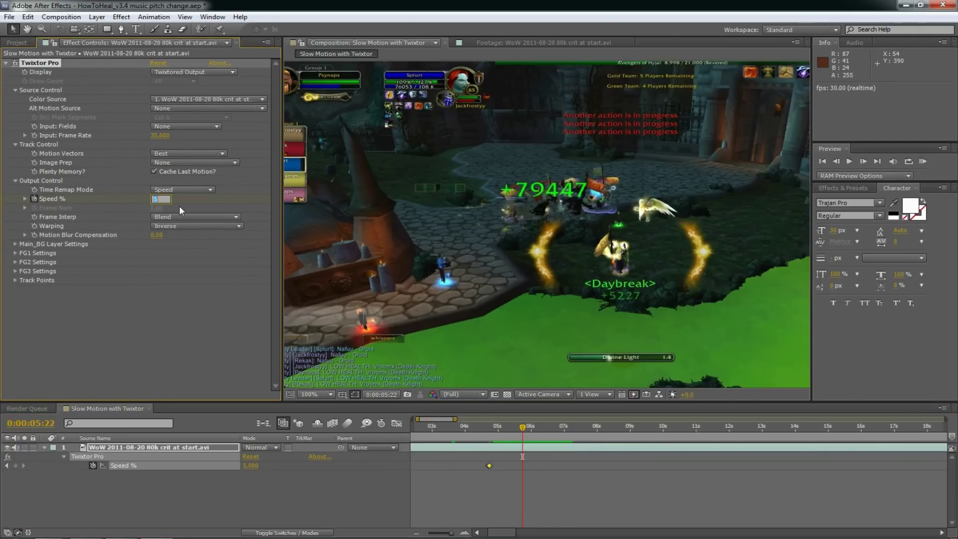
left_click(250, 465)
type("10")
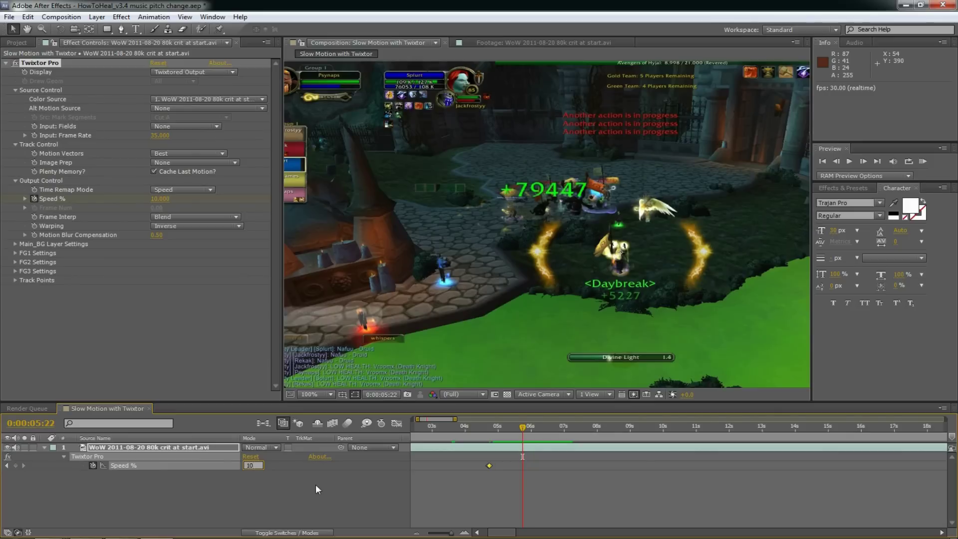
key("Return")
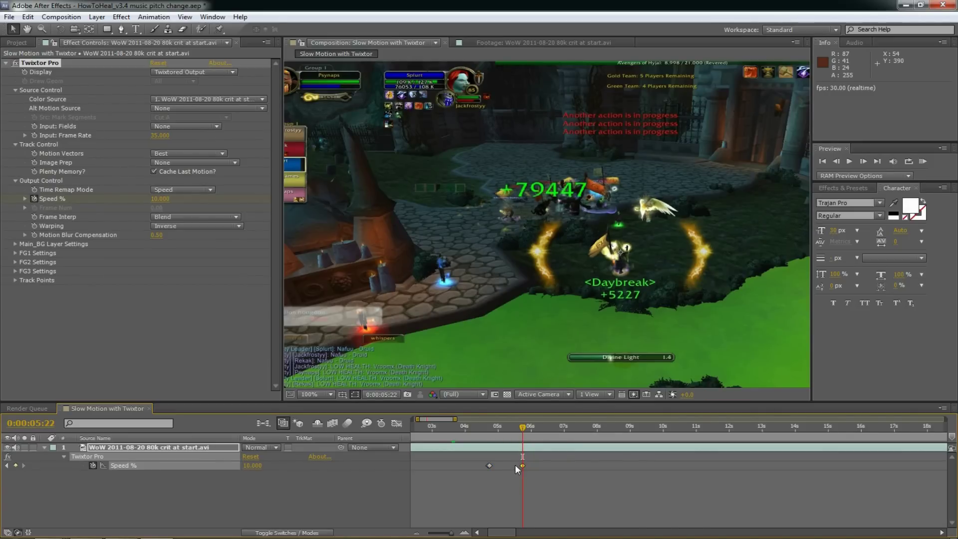
Step: Keyframe Twixtor Pro's Speed % back up to 120 at 0:00:06:24
left_click_drag(523, 427, 557, 428)
left_click(244, 466)
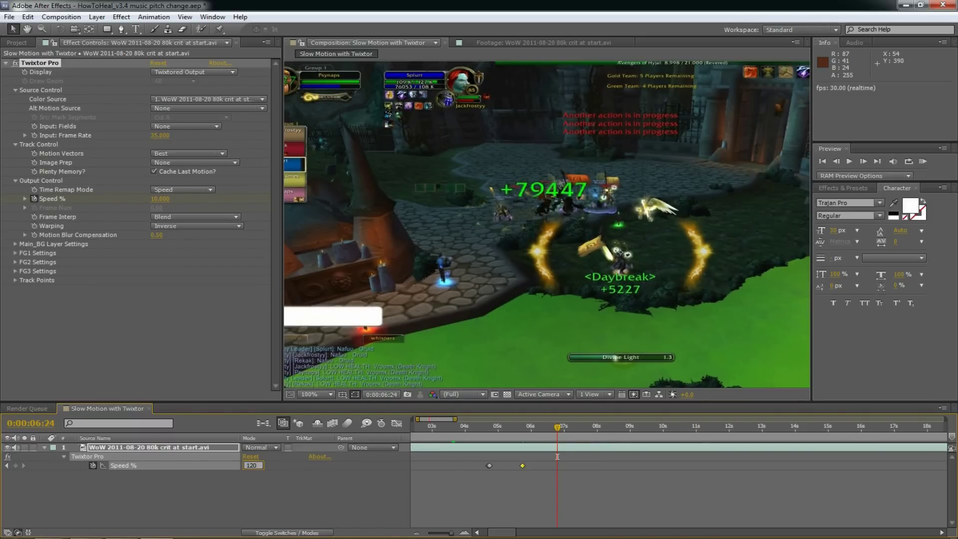
type("120")
key("Return")
Step: Preview the complete speed ramp from 0:00:03:22 through the keyframed slow-motion section
left_click(456, 428)
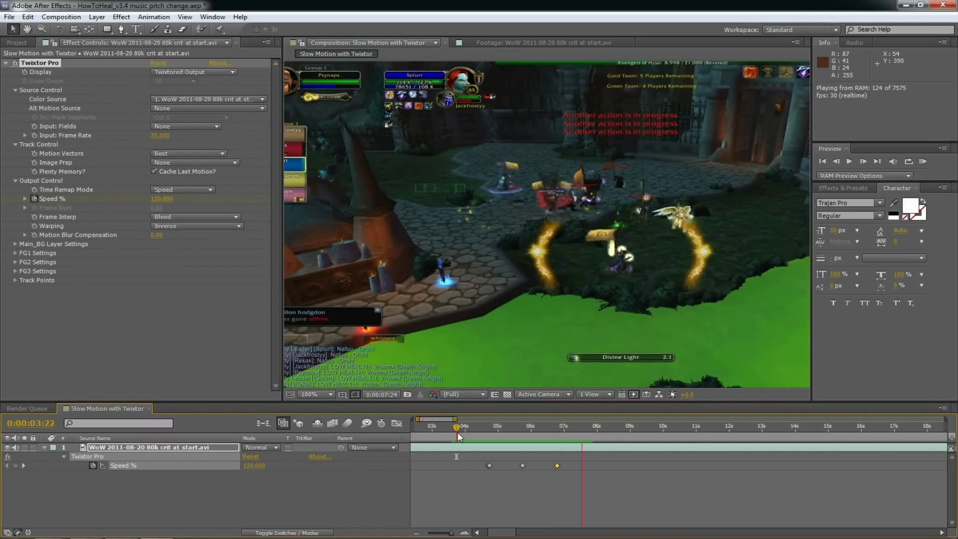
key("space")
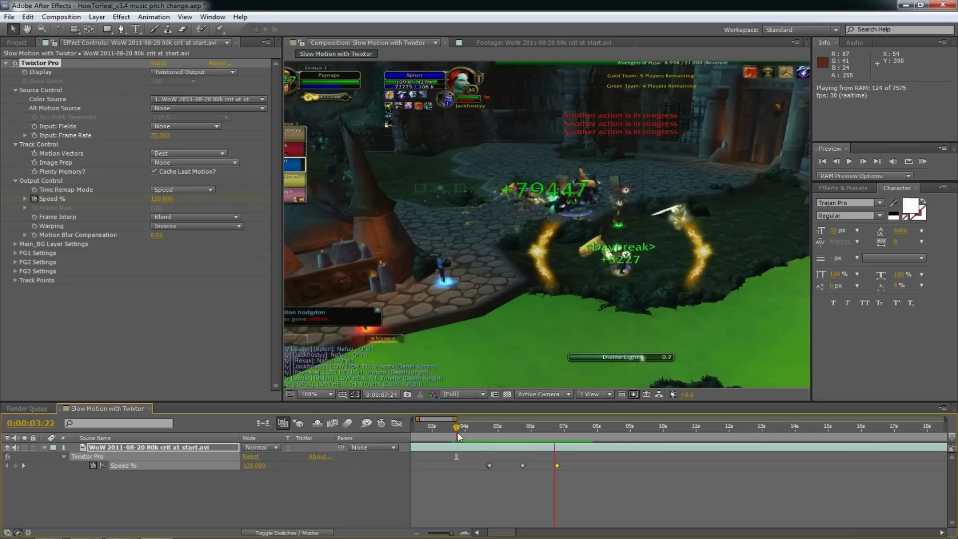
key("space")
left_click_drag(465, 427, 570, 430)
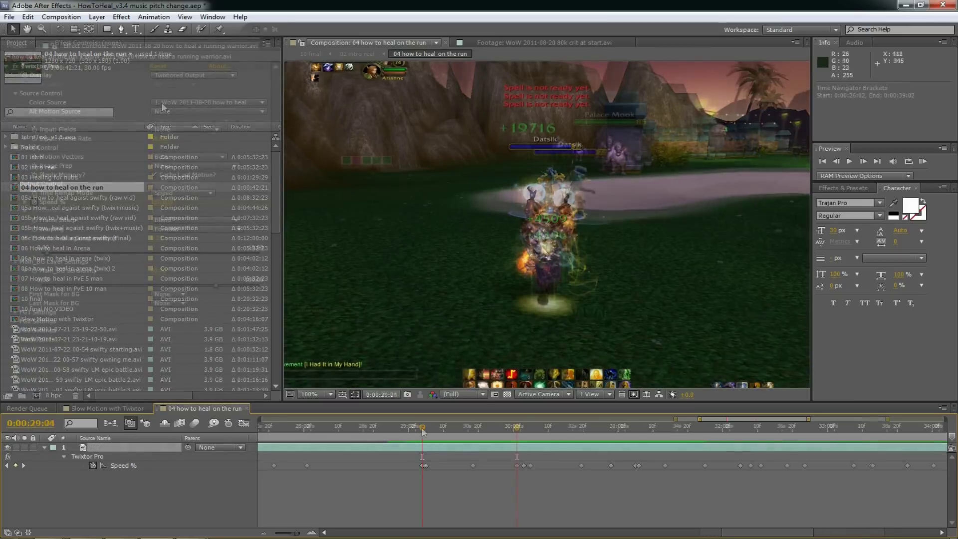
Step: Examine Twixtor Pro's input frame rate and Speed % keyframes between 30 and 34 seconds in the "04 how to heal on the run" composition
left_click(159, 139)
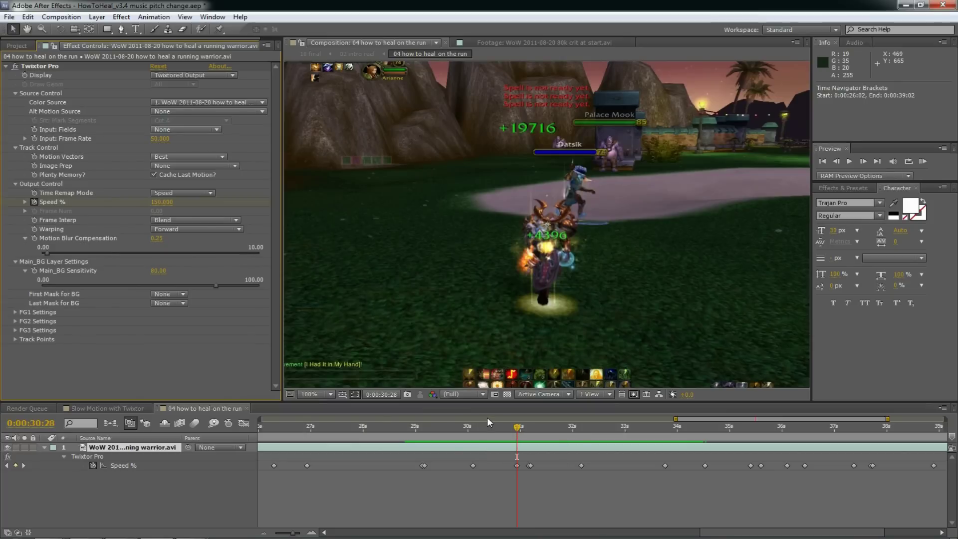
left_click(530, 426)
left_click(531, 427)
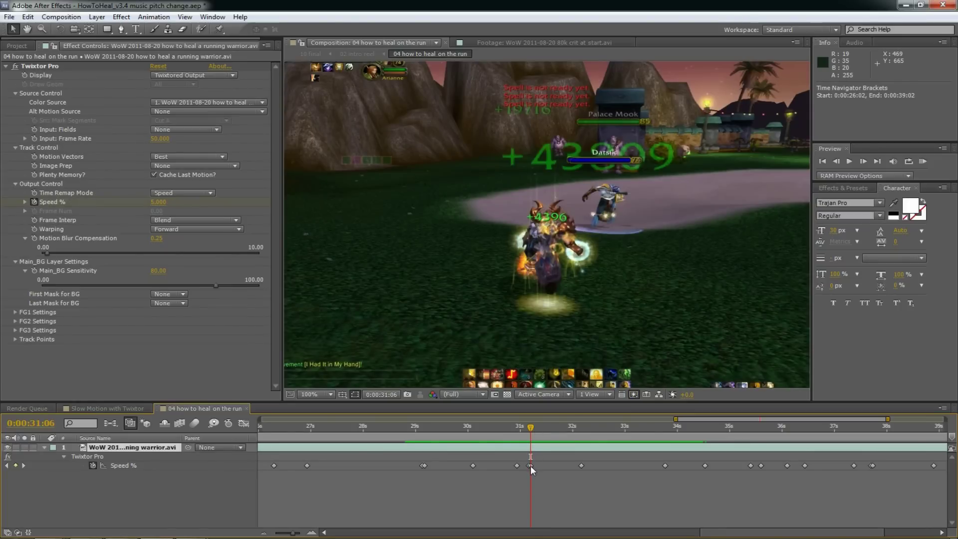
left_click(160, 203)
left_click(190, 204)
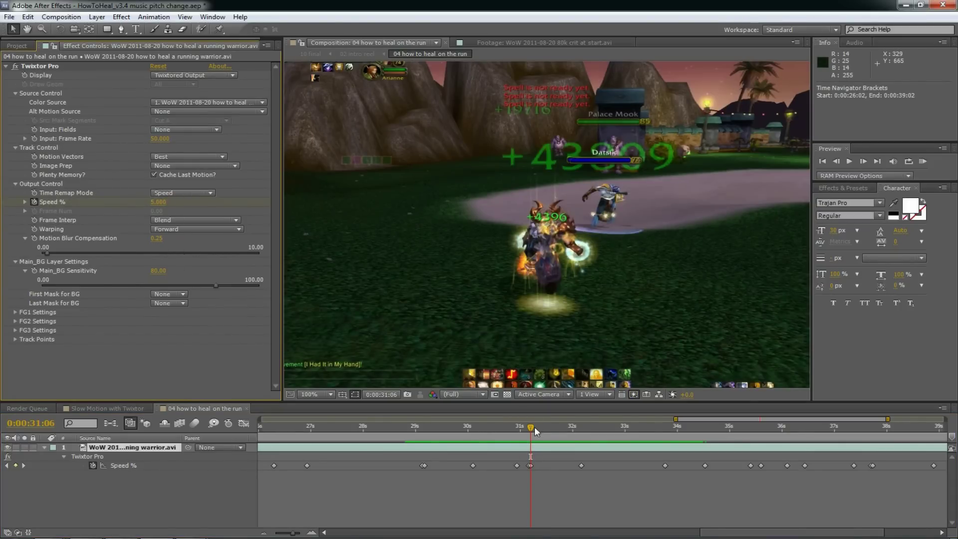
left_click_drag(531, 428, 583, 435)
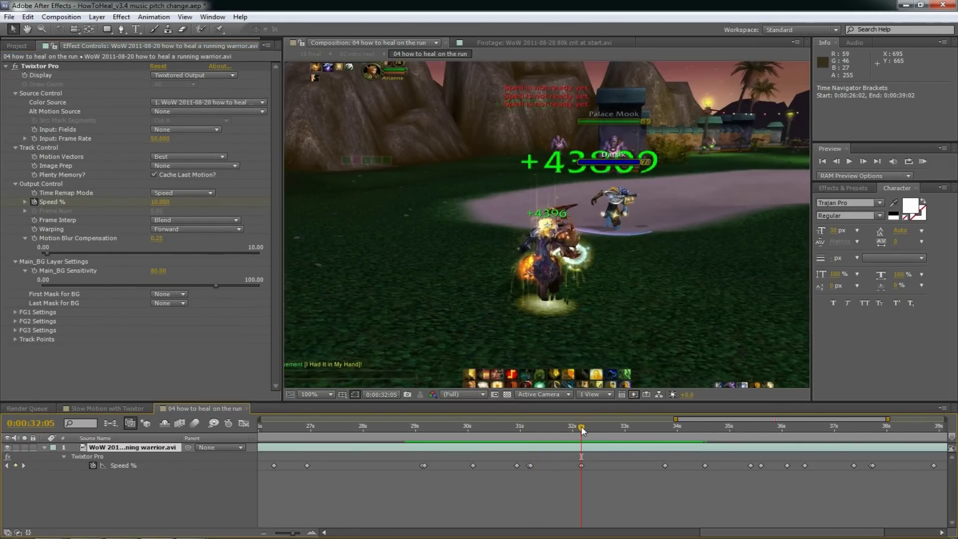
left_click_drag(582, 426, 666, 434)
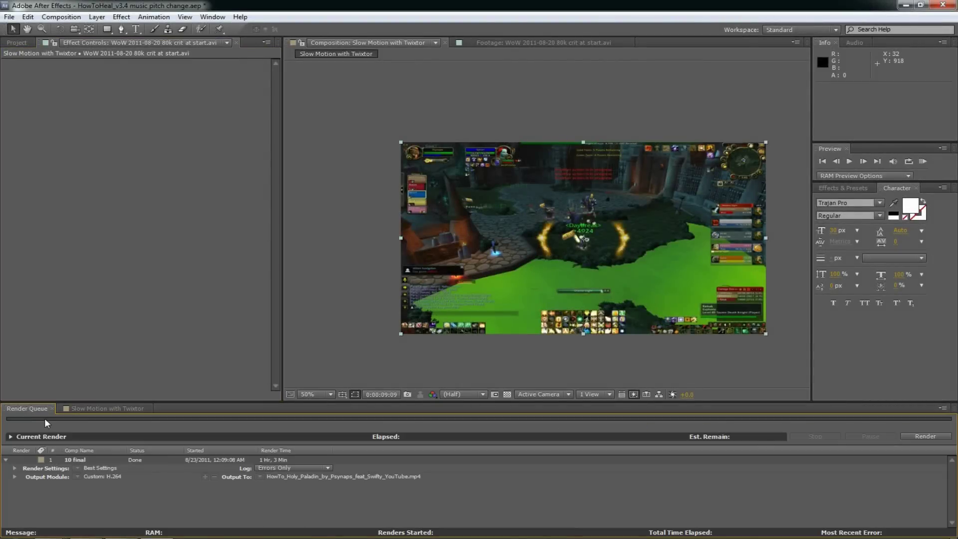
Step: Add 03 Kill Everybody.mp3 to the Slow Motion with Twixtor composition beneath the WoW clip
left_click(83, 409)
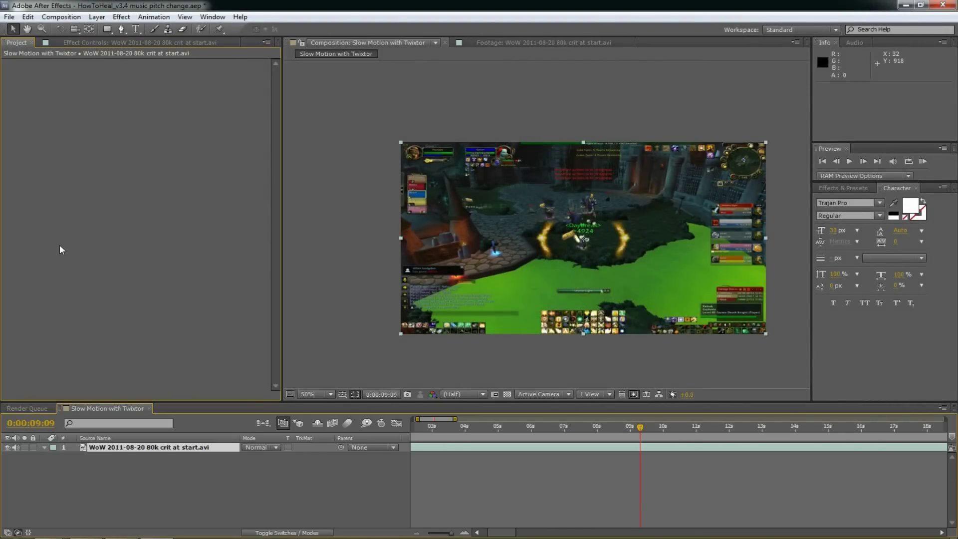
key("ctrl+0")
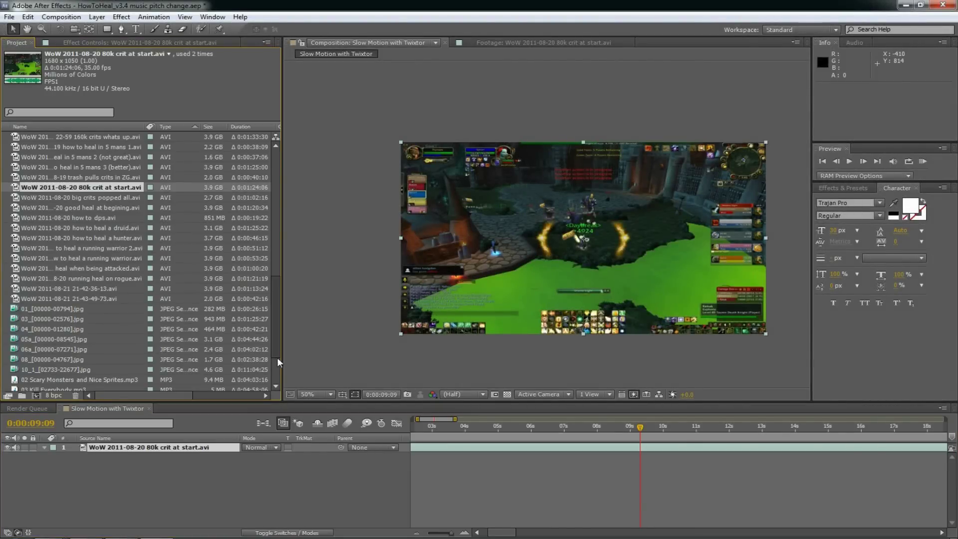
scroll(277, 357, "down", 3)
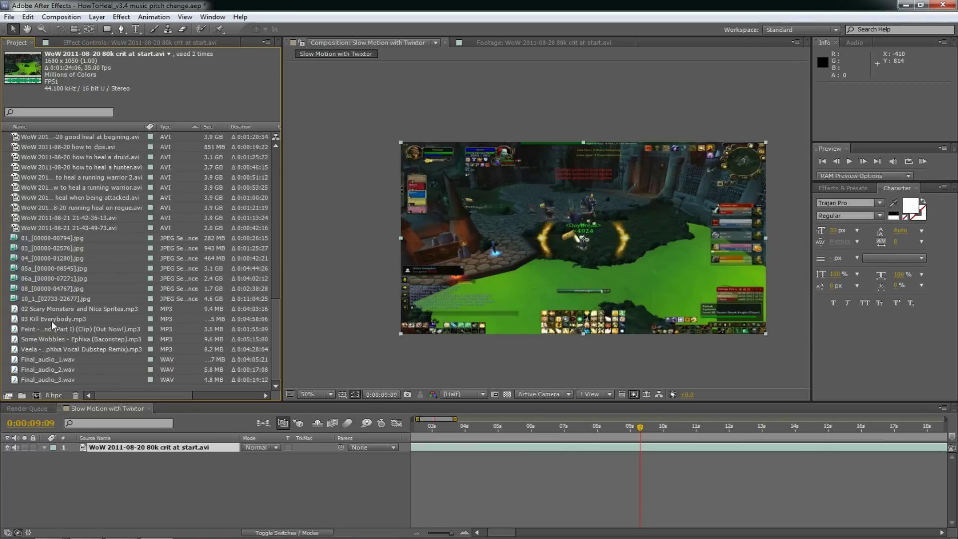
left_click_drag(51, 319, 140, 493)
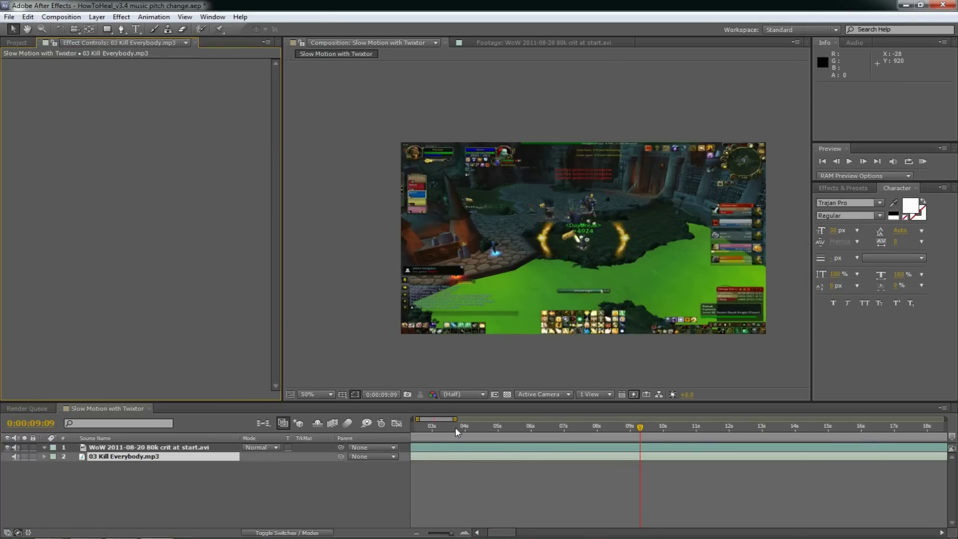
left_click(442, 449)
left_click(121, 17)
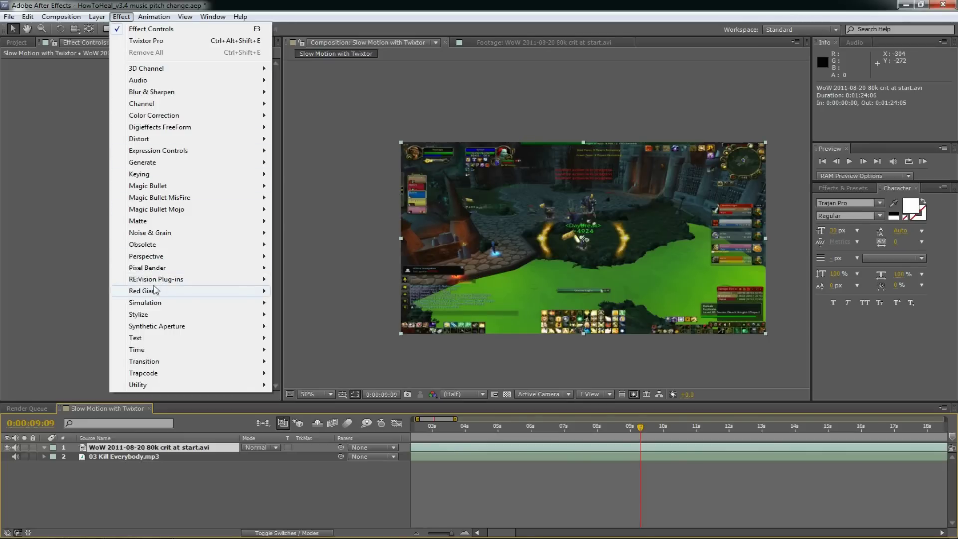
mouse_move(154, 283)
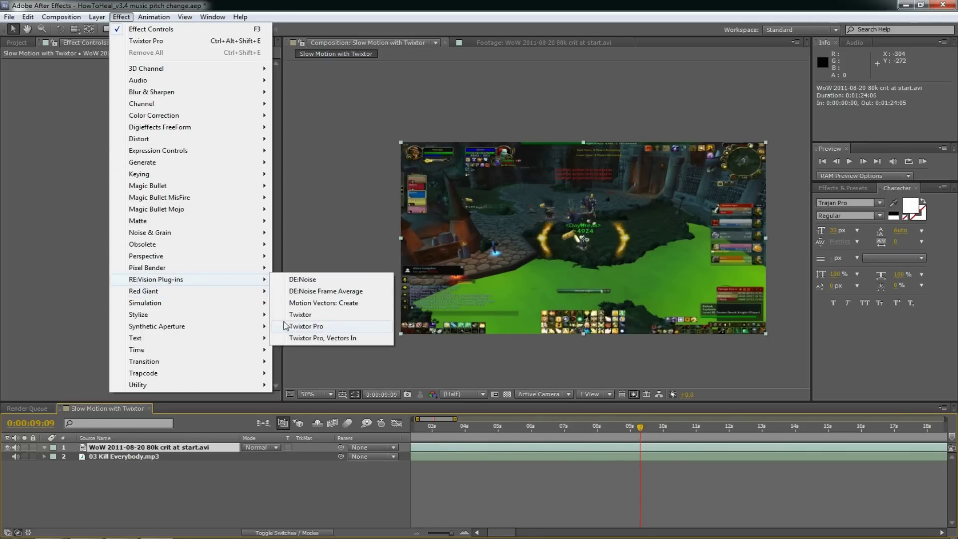
left_click(297, 335)
Step: Set Twixtor Pro's Input Frame Rate to 35 and Motion Blur Compensation to 0.5, and enable Speed % keyframing at 0:00:09:09
left_click(159, 136)
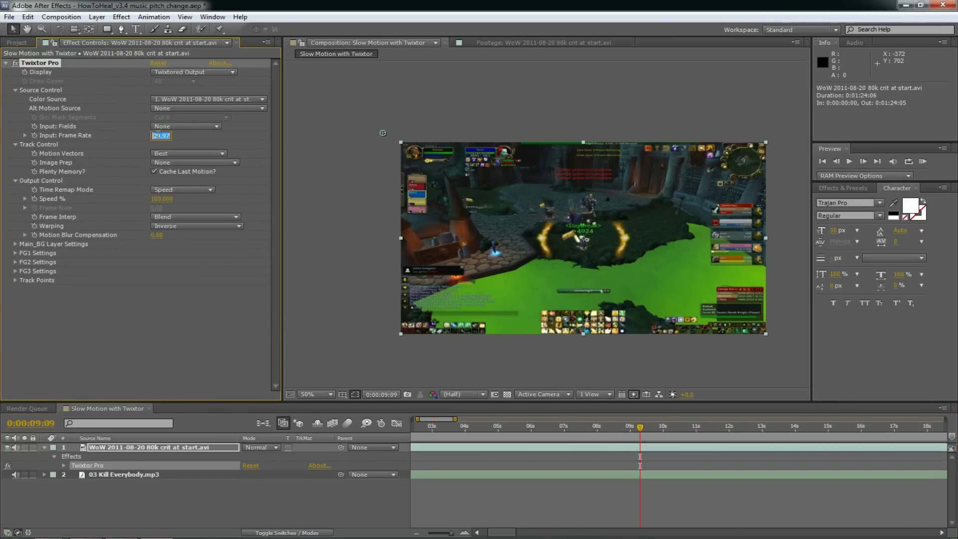
type("35")
left_click(33, 198)
type("0.5")
key("Return")
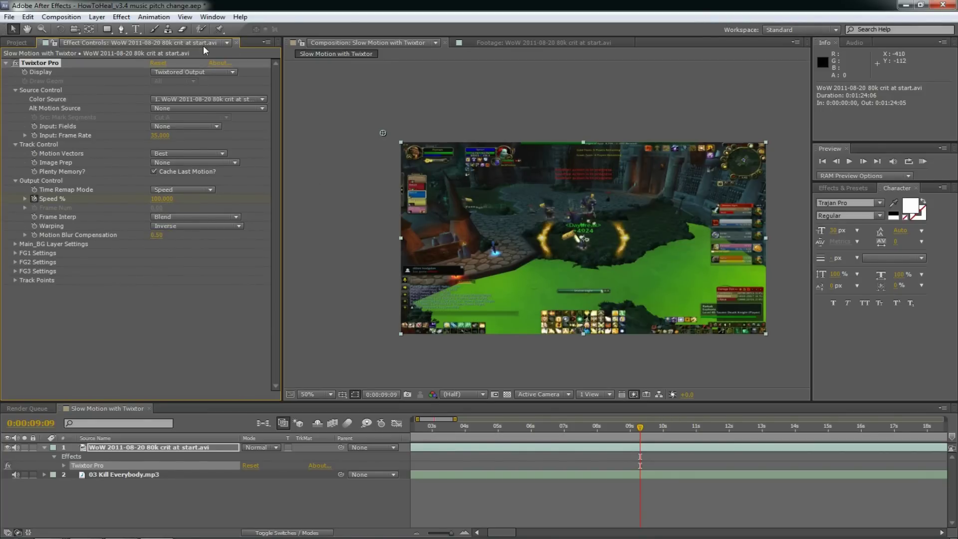
Step: Create a new adjustment layer above the WoW clip
left_click(96, 17)
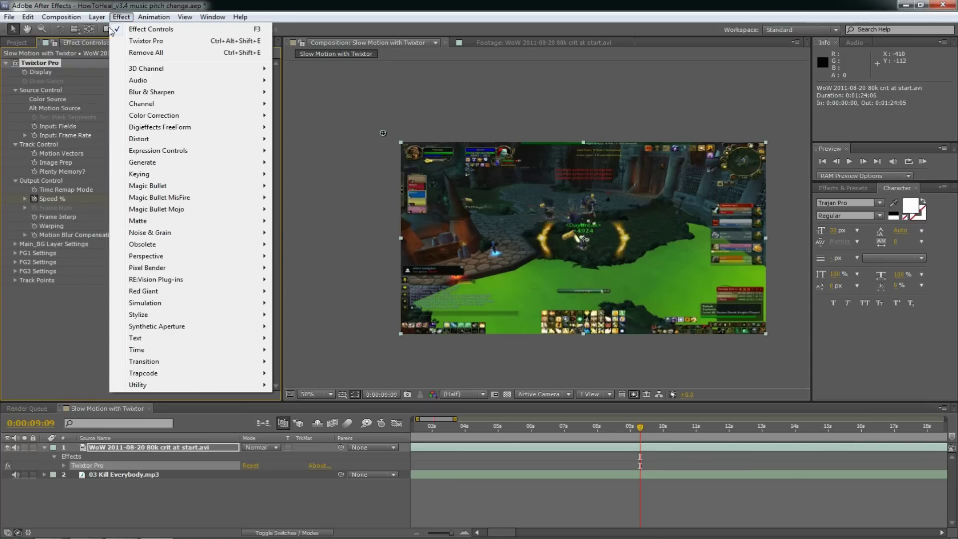
mouse_move(219, 31)
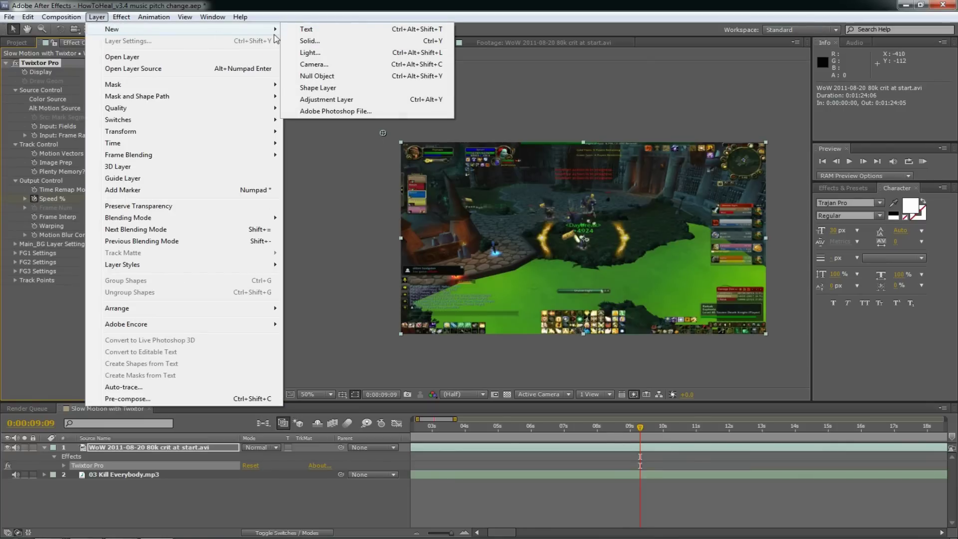
left_click(309, 100)
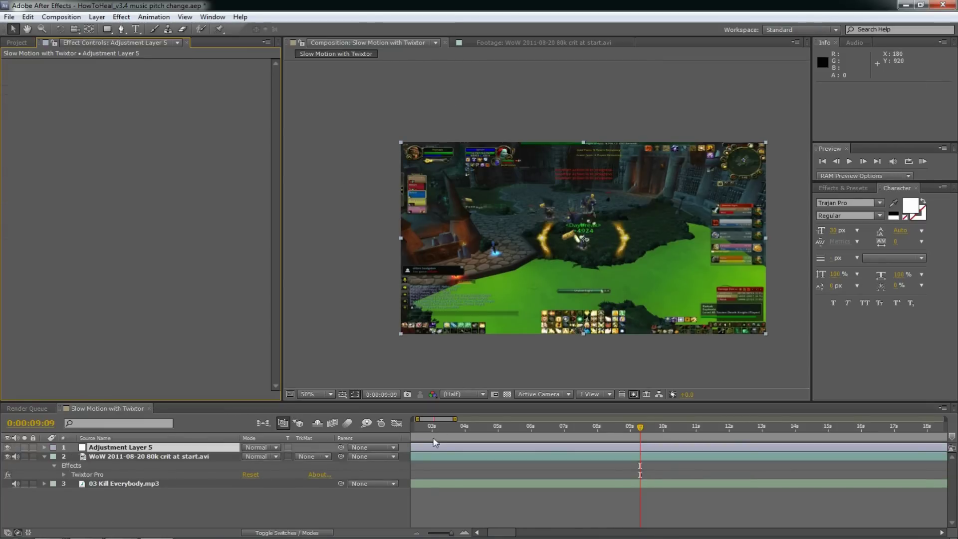
Step: Apply Trapcode Sound Keys to the adjustment layer with 03 Kill Everybody.mp3 as its Audio Layer
left_click(121, 16)
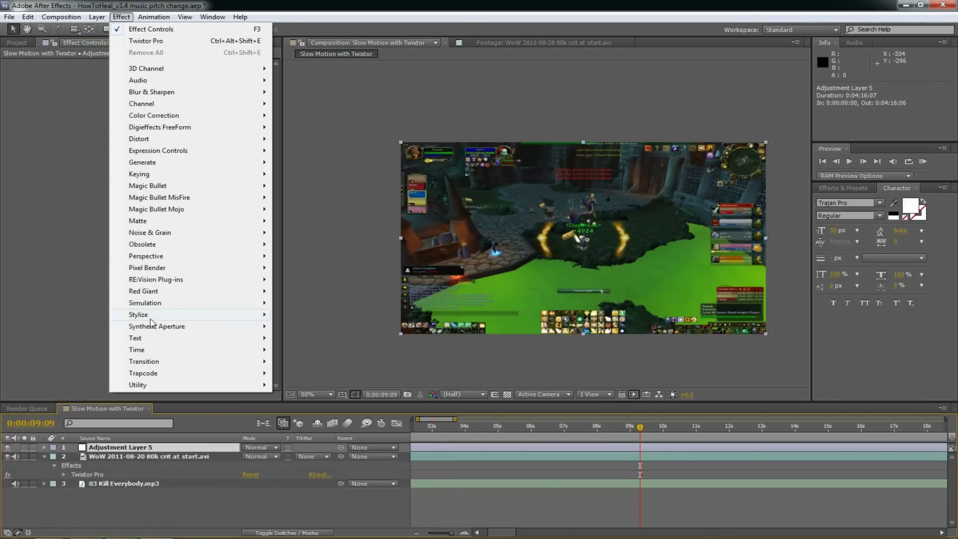
mouse_move(251, 376)
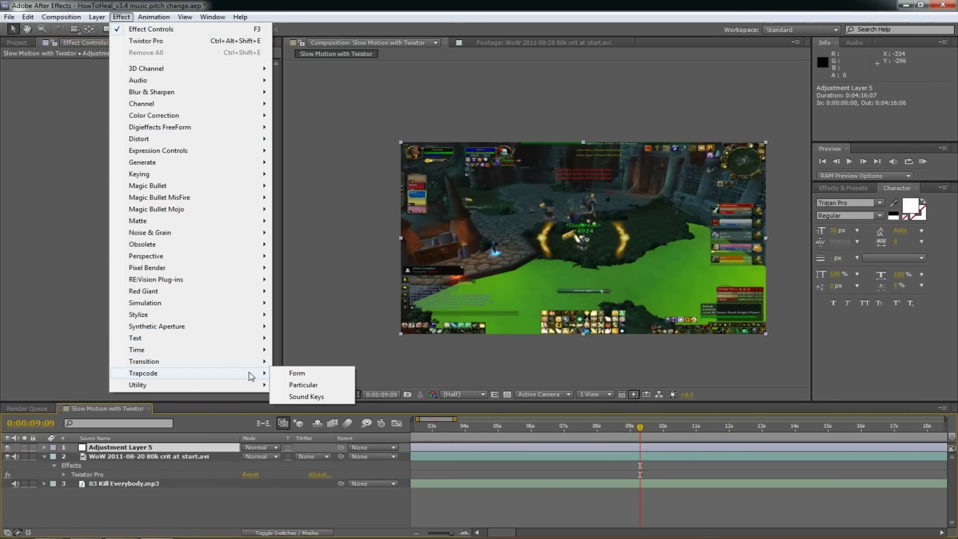
left_click(302, 397)
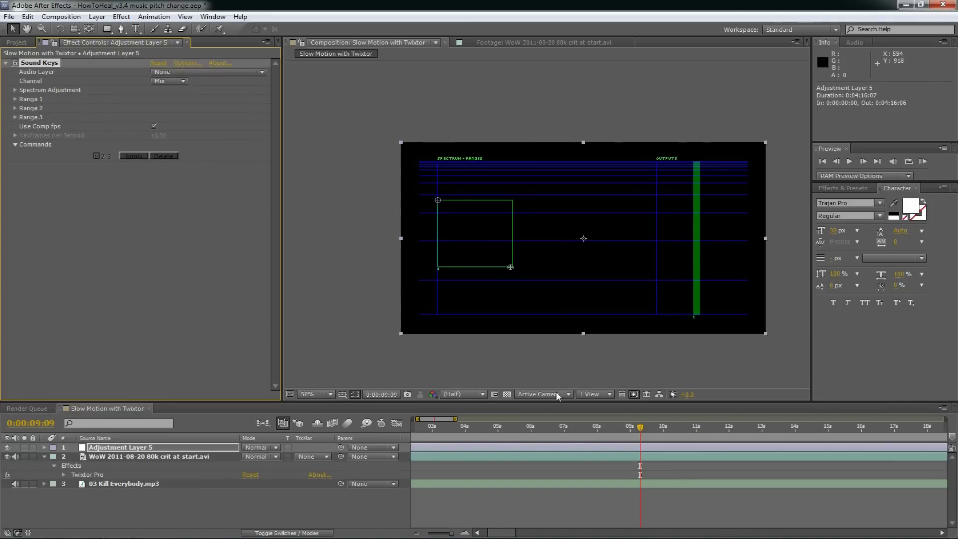
left_click(208, 73)
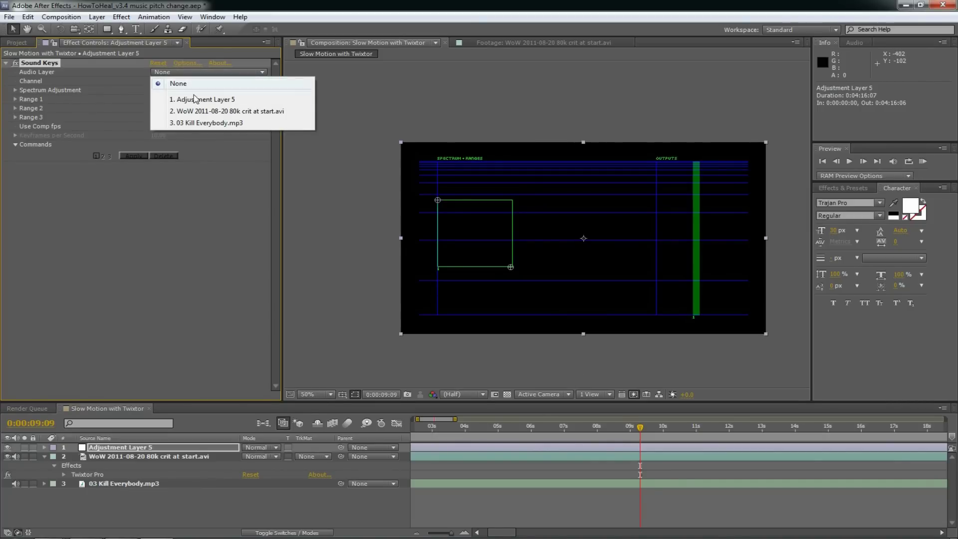
left_click(193, 123)
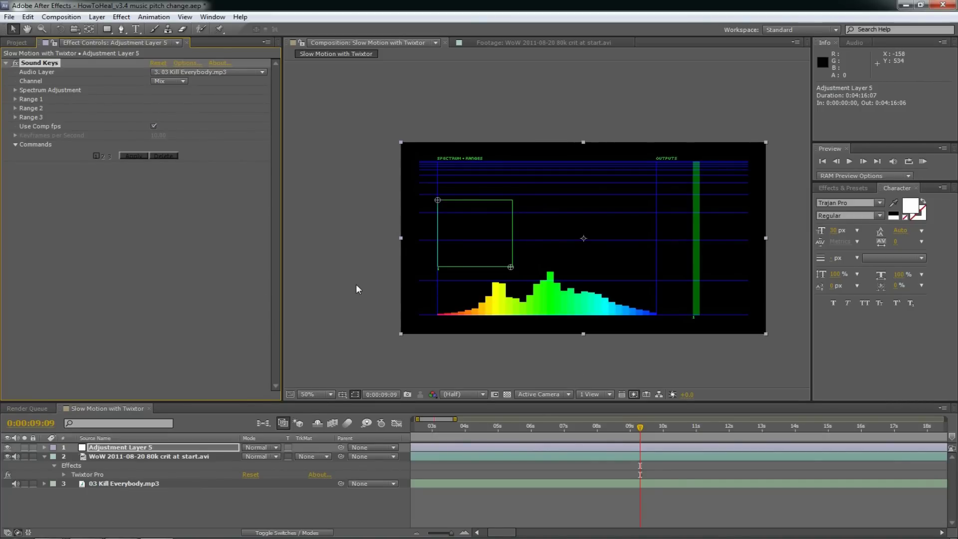
Step: At 0:00:06:19, narrow the Sound Keys Range 1 box around the tall yellow peak, with corners at about 348, 188 and 364, 562
left_click(466, 428)
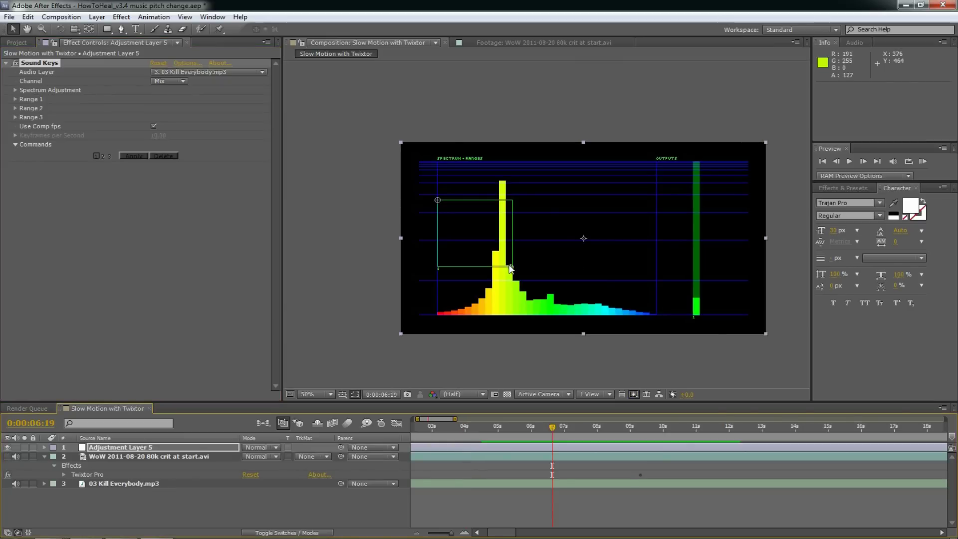
left_click_drag(510, 269, 504, 294)
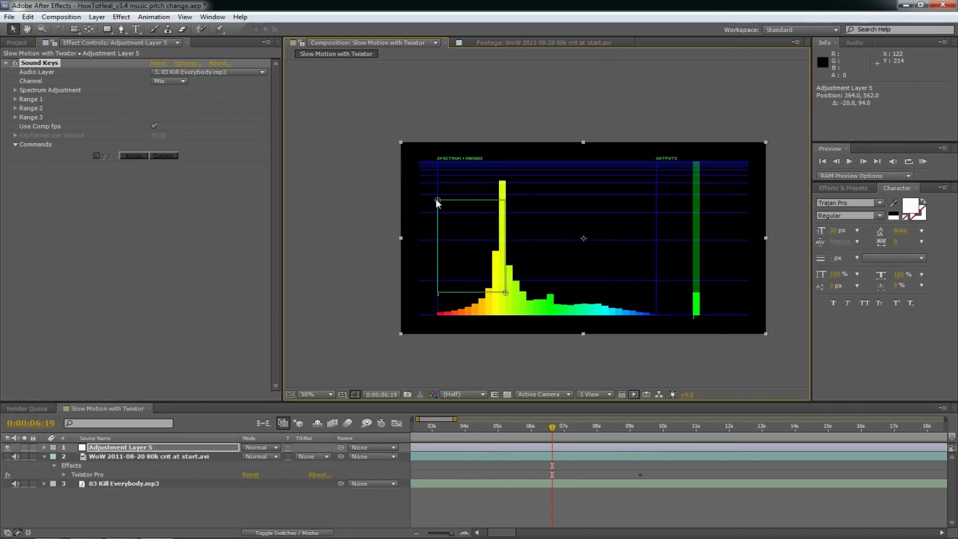
left_click_drag(436, 200, 499, 198)
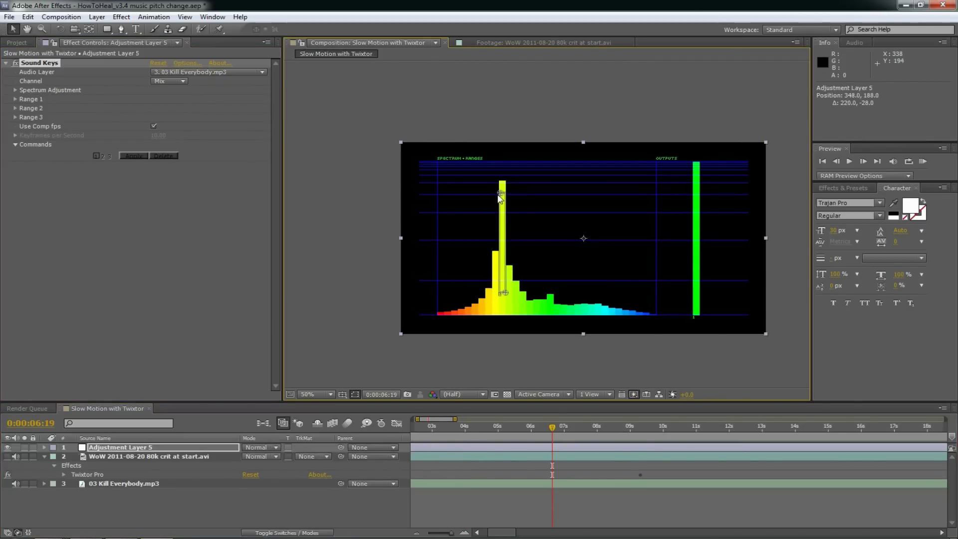
Step: Set Range 1's Output Min/Max to Custom with Min 20 and Max 360, and apply Sound Keys to generate the output keyframes
left_click(15, 99)
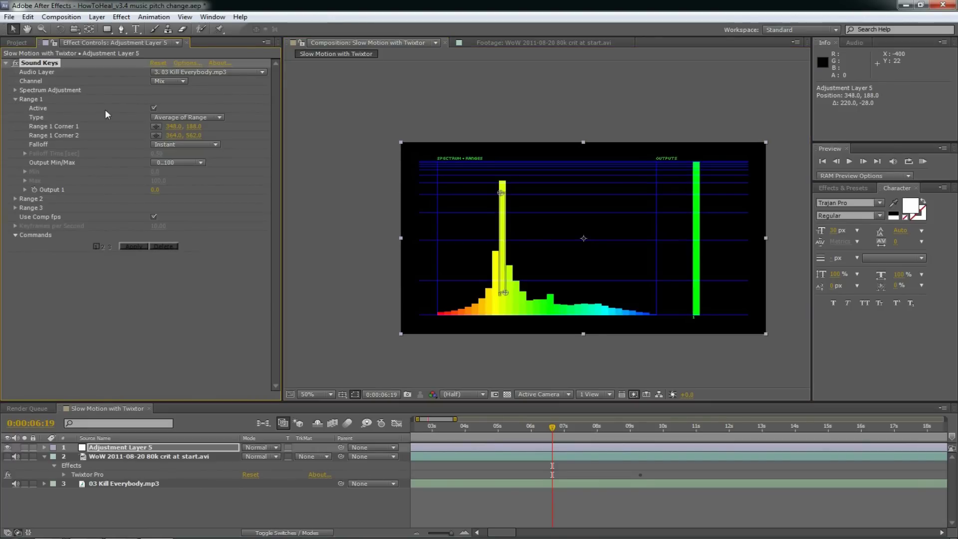
left_click(157, 161)
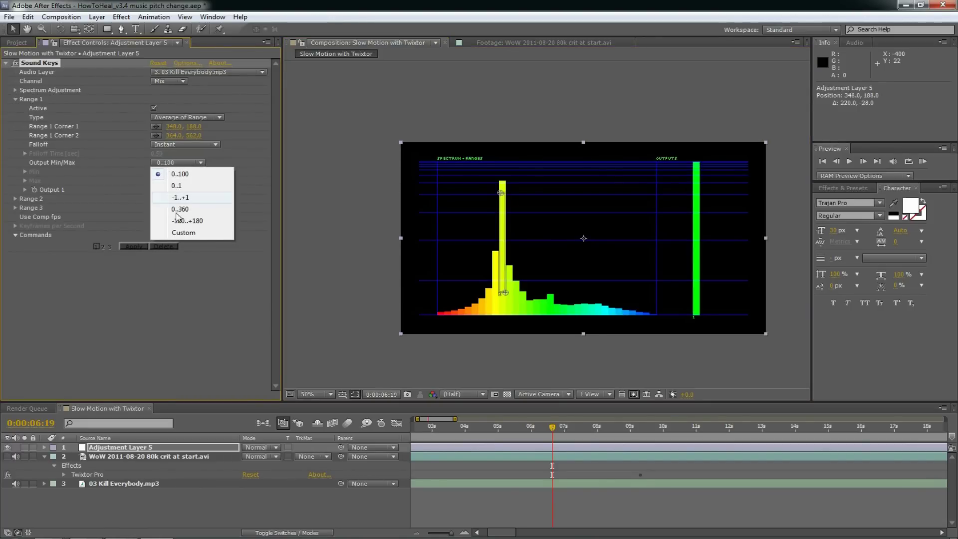
left_click(167, 259)
left_click(160, 172)
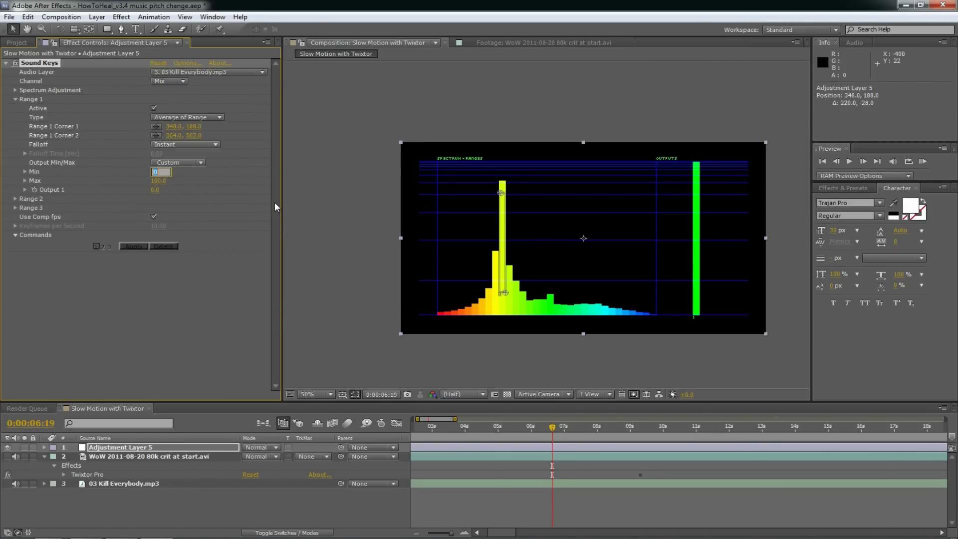
type("1")
key("BackSpace")
type("20")
left_click(159, 180)
type("360")
key("Return")
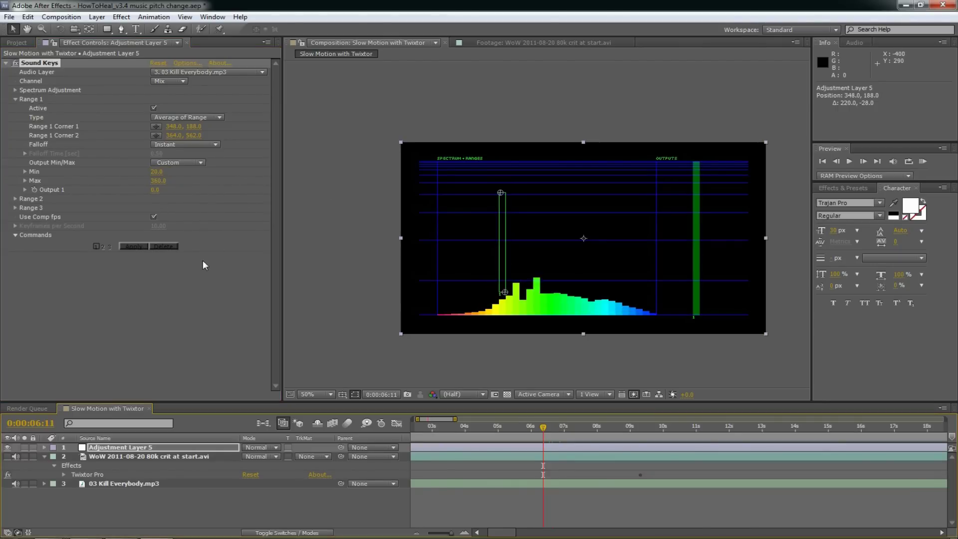
left_click(128, 245)
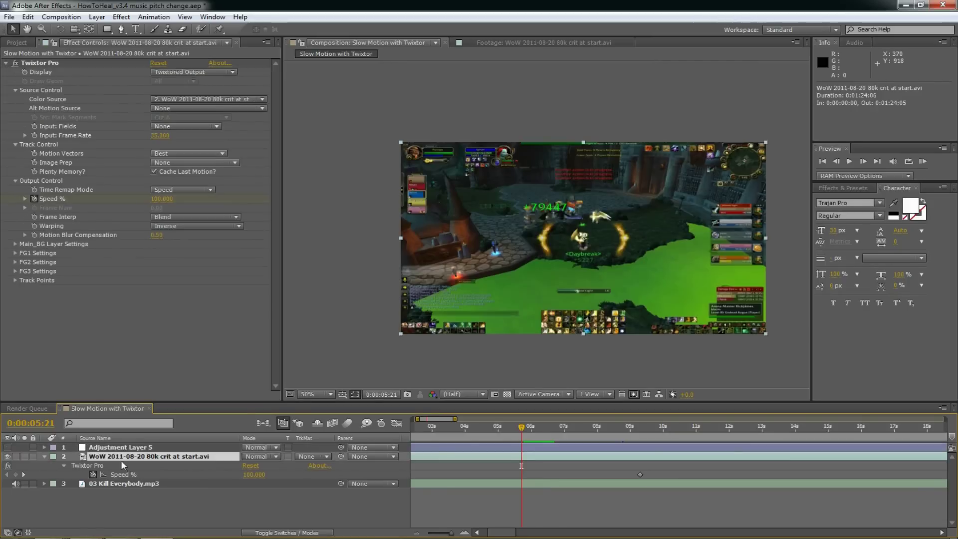
Step: Add an expression to the WoW clip's Twixtor Pro Speed % that links it to Adjustment Layer 5's Sound Keys Output 1
left_click(119, 475)
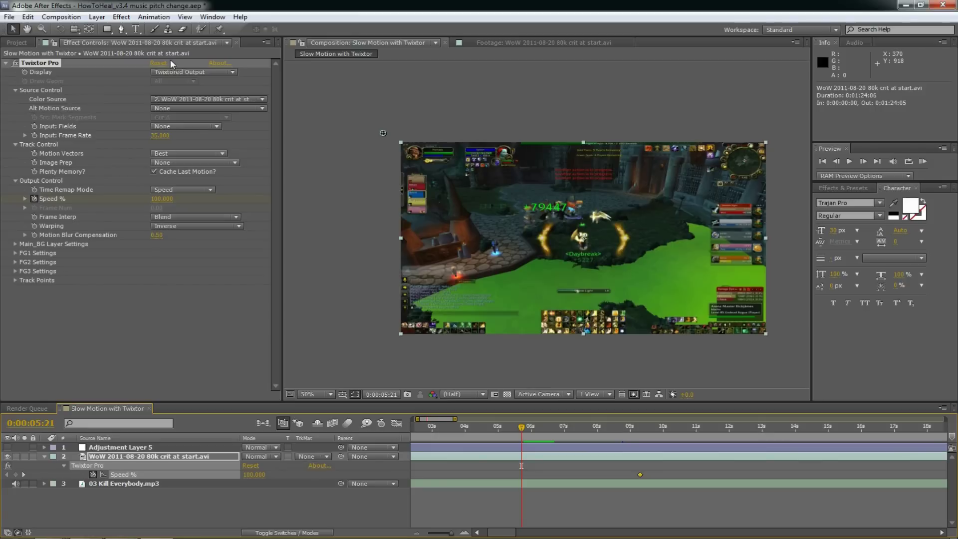
left_click(154, 17)
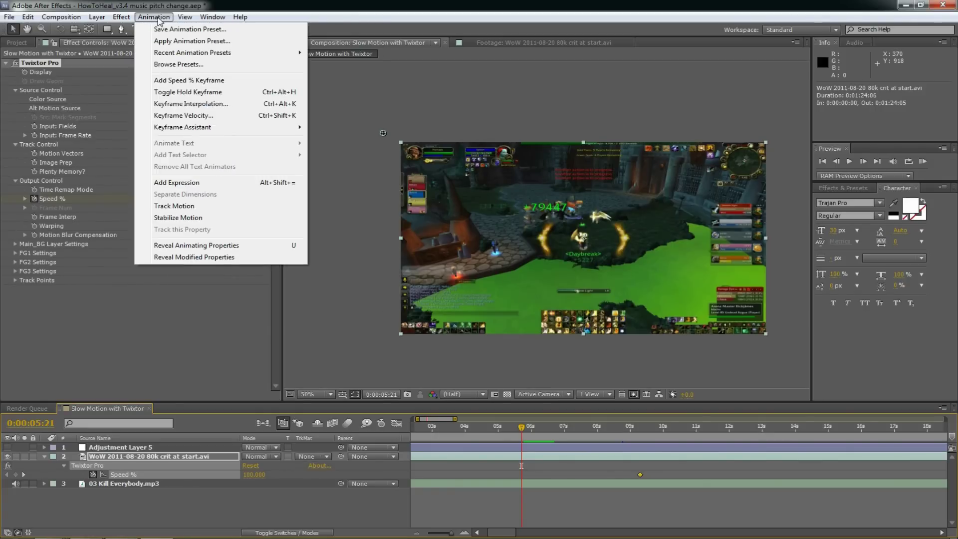
left_click(170, 183)
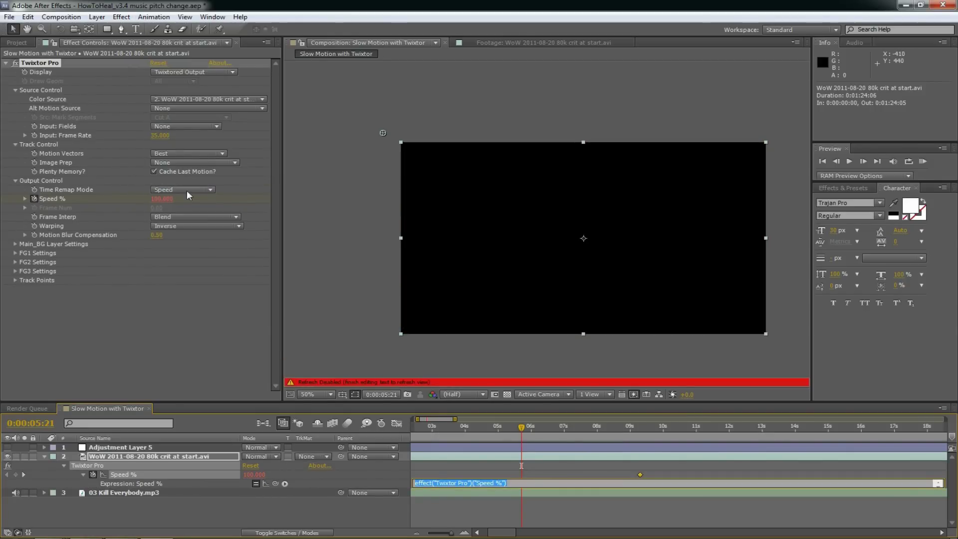
left_click(418, 447)
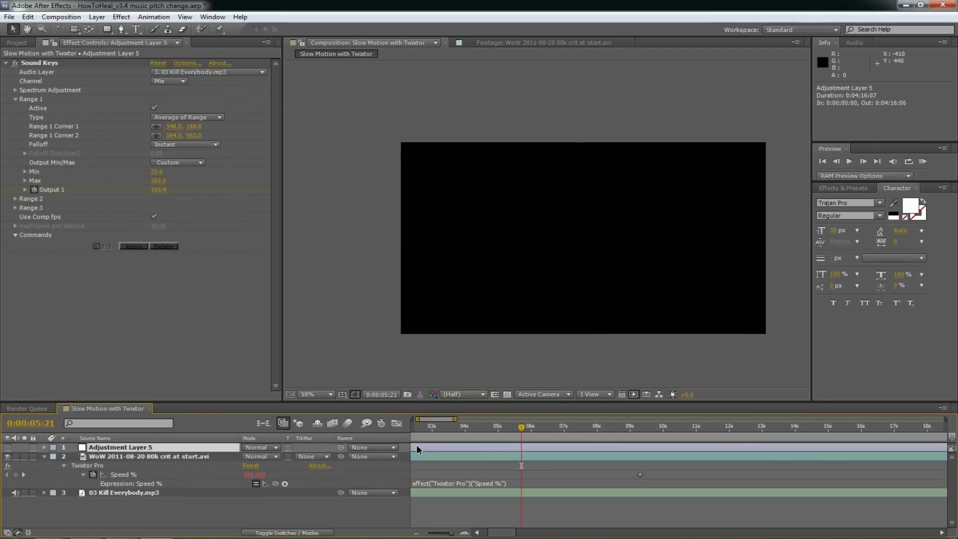
left_click_drag(272, 482, 48, 189)
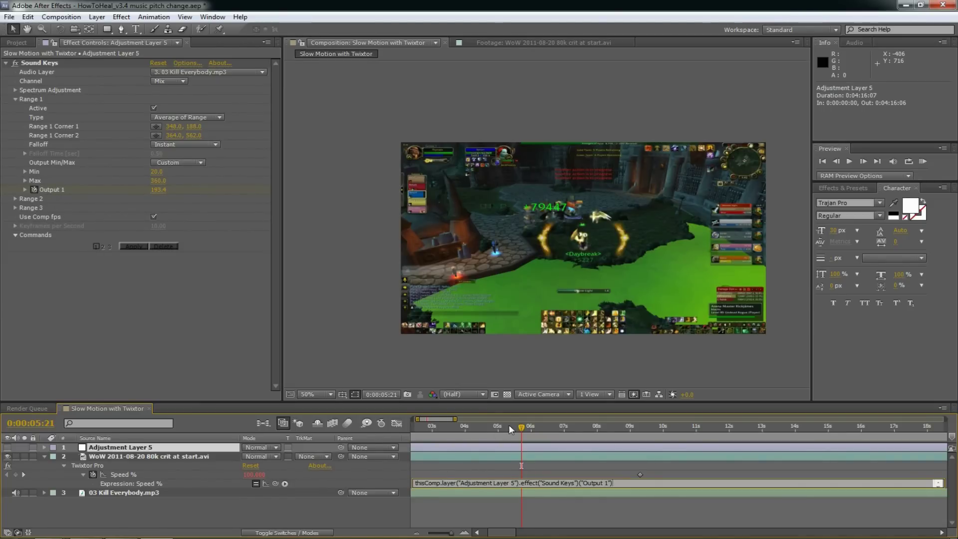
left_click(531, 427)
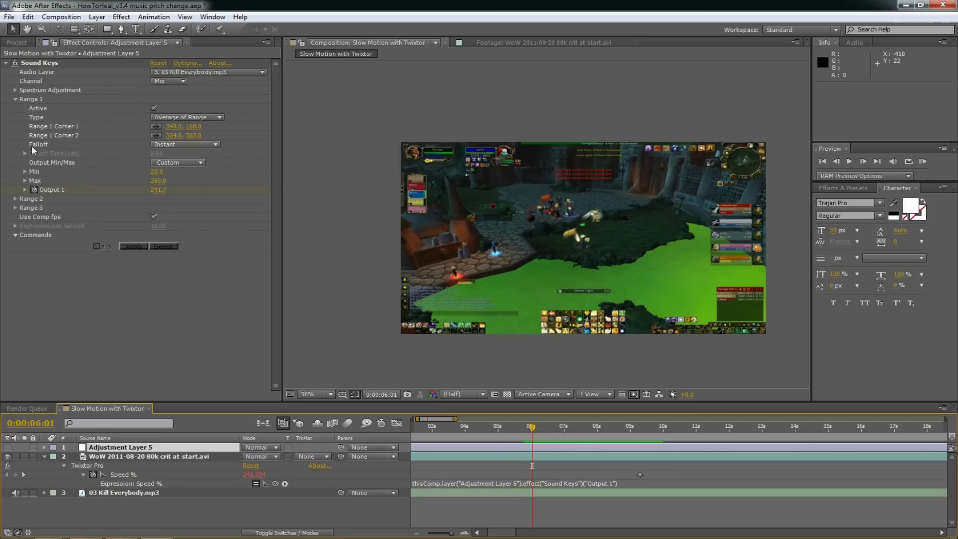
Step: Set Range 1's Falloff in Sound Keys to Linear with a Falloff Time of 0.5 seconds
left_click(164, 145)
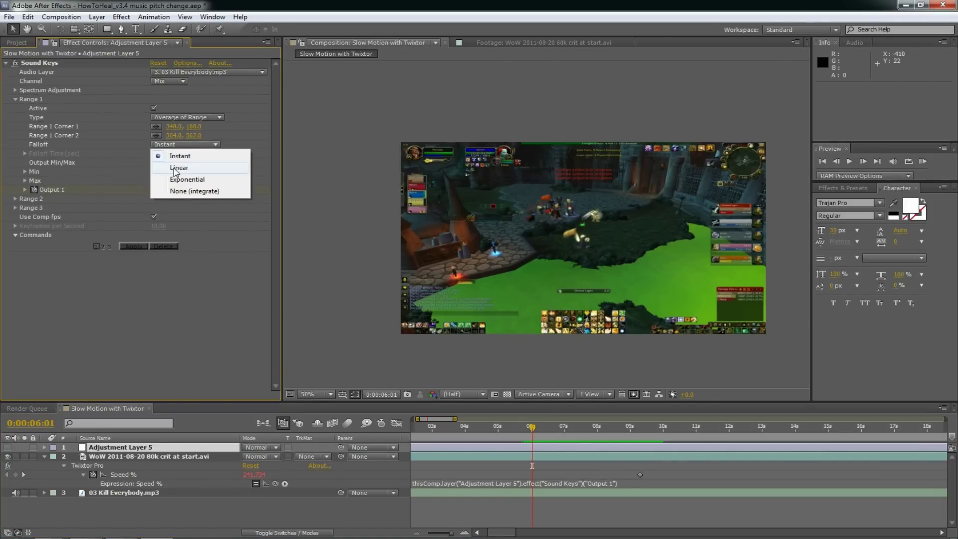
left_click(178, 168)
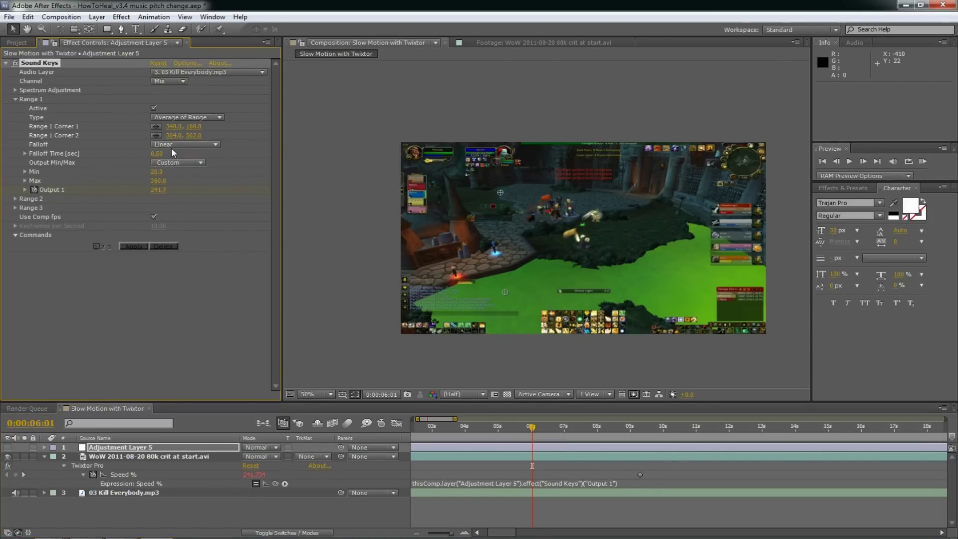
left_click(157, 153)
type(".5")
key("Return")
Step: Show the adjustment layer and, at 0:00:07:19, widen and lower the Range 1 box by moving Corner 1 to about 310, 258
left_click(7, 447)
key("Page_Up")
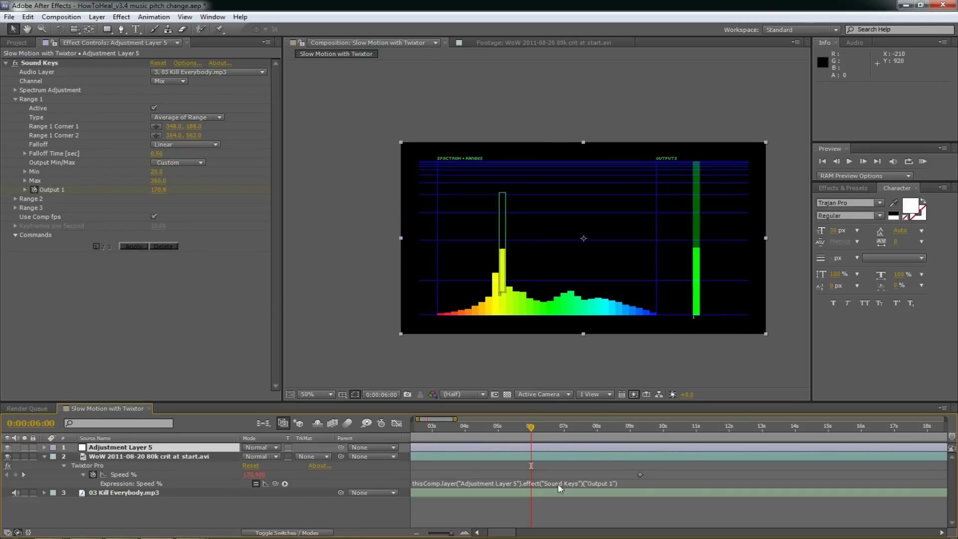
left_click(547, 428)
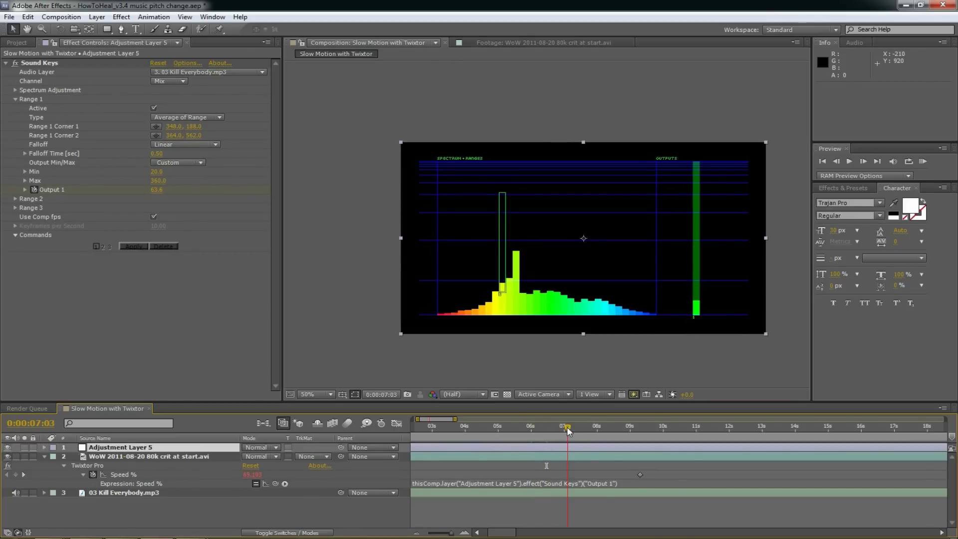
left_click(585, 427)
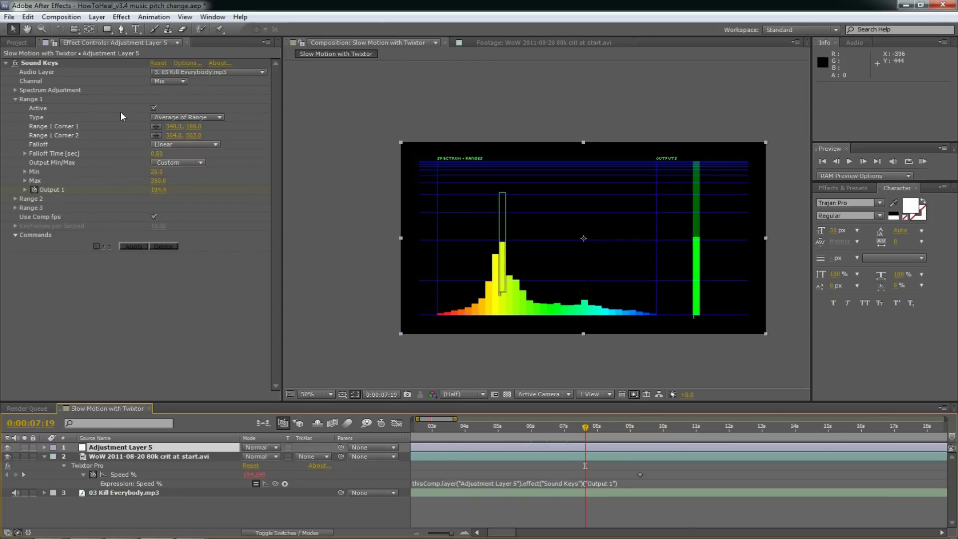
left_click(157, 126)
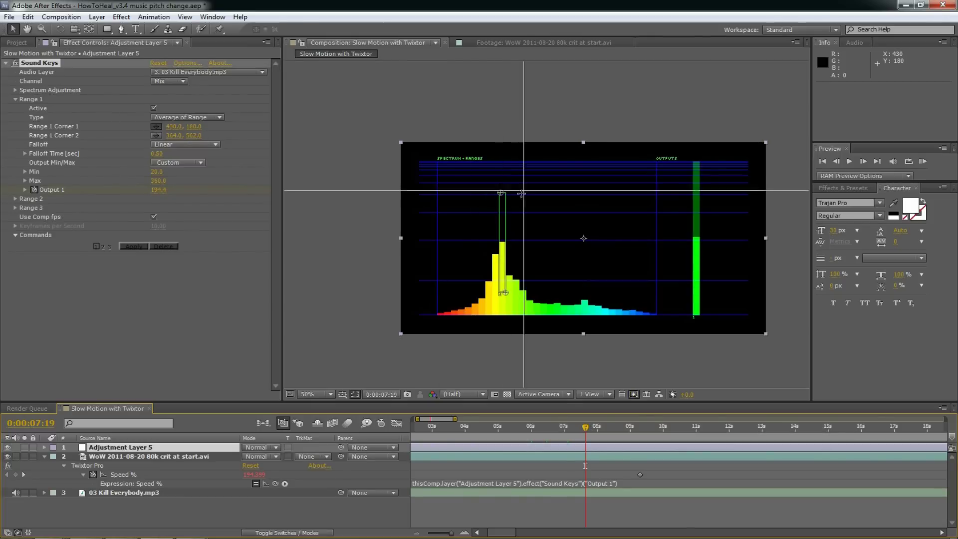
left_click(493, 194)
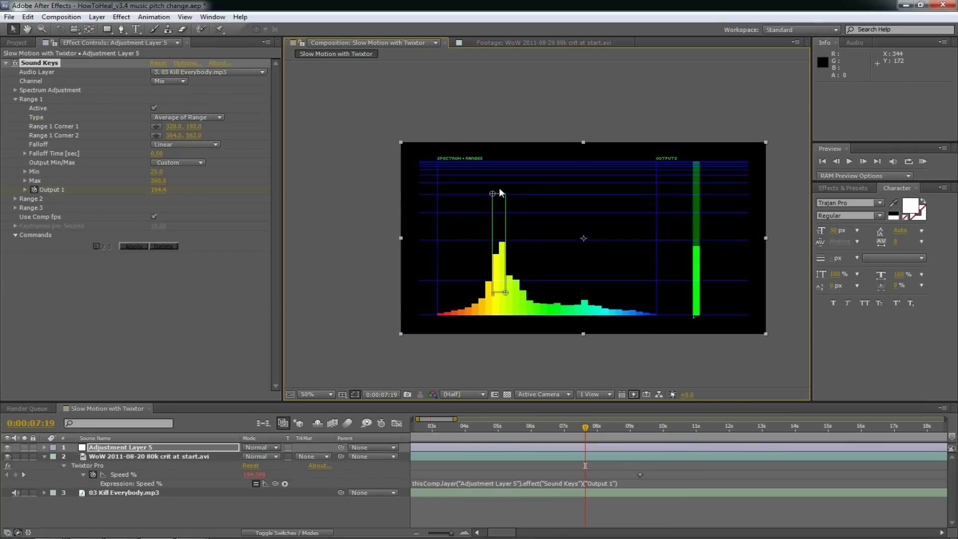
left_click_drag(490, 192, 487, 210)
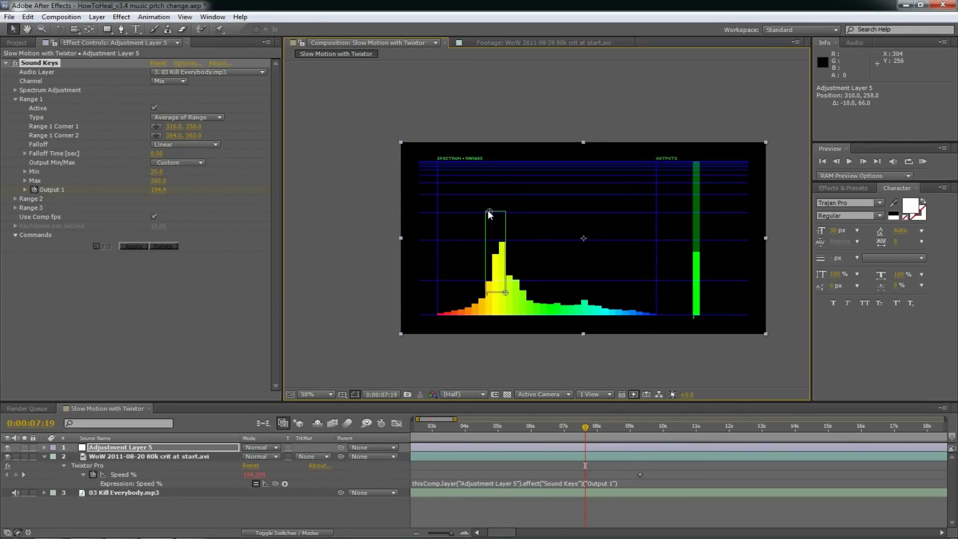